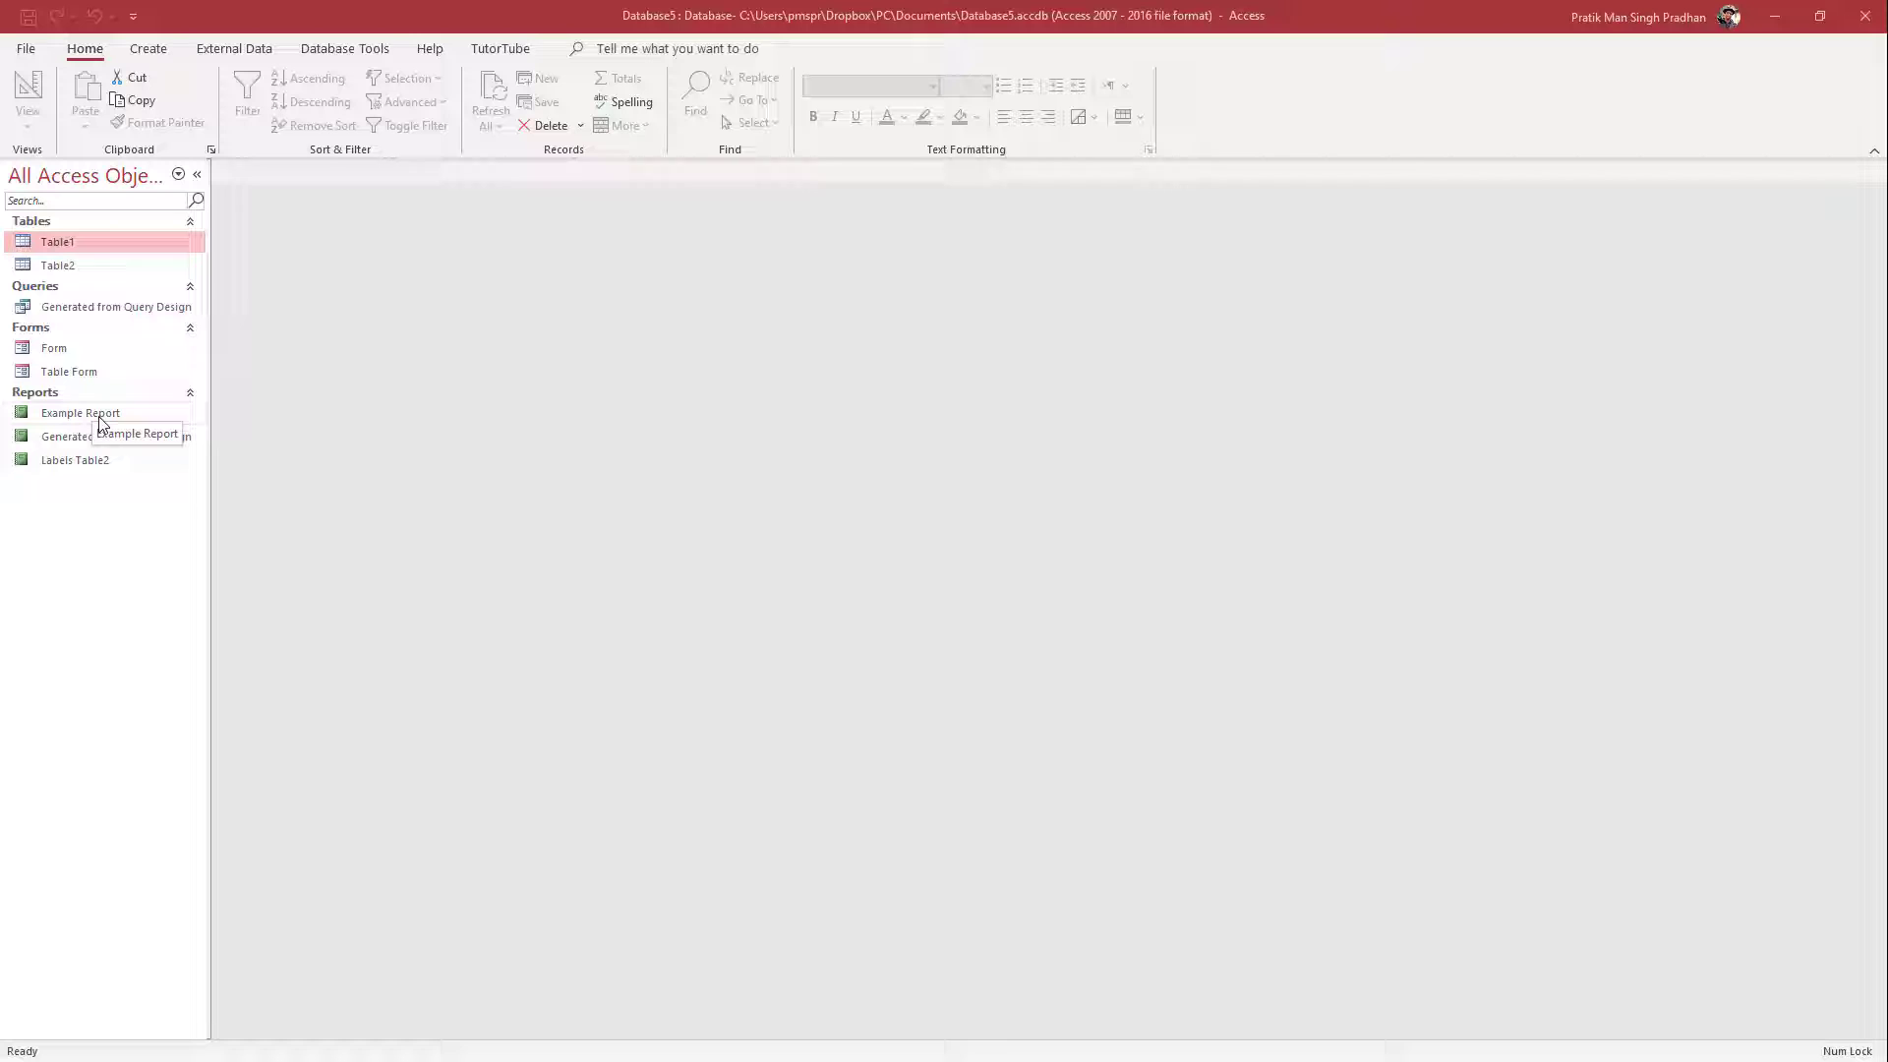
# Step: Switch to the Database Tools ribbon to reach the Database Documenter
pyautogui.click(322, 63)
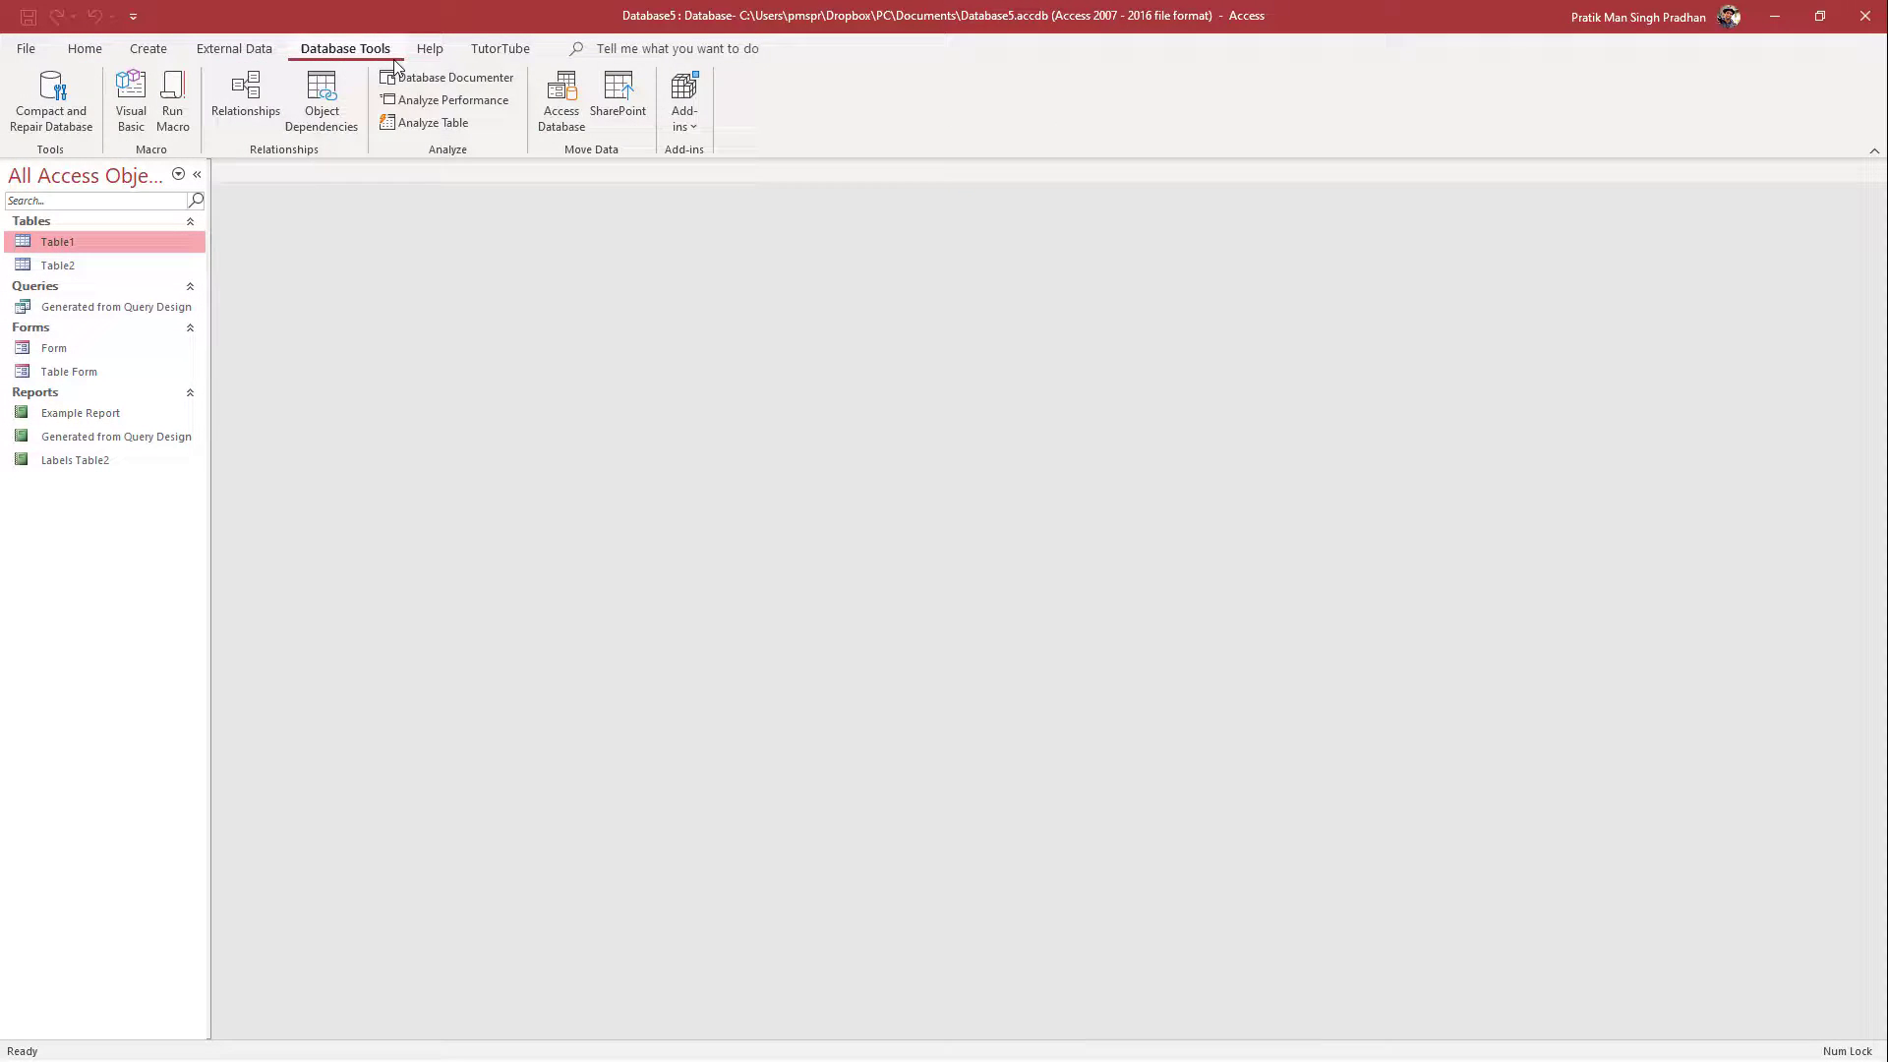
# Step: Launch the Documenter, check Table1 and Table2, and view the Current Database items
pyautogui.click(442, 79)
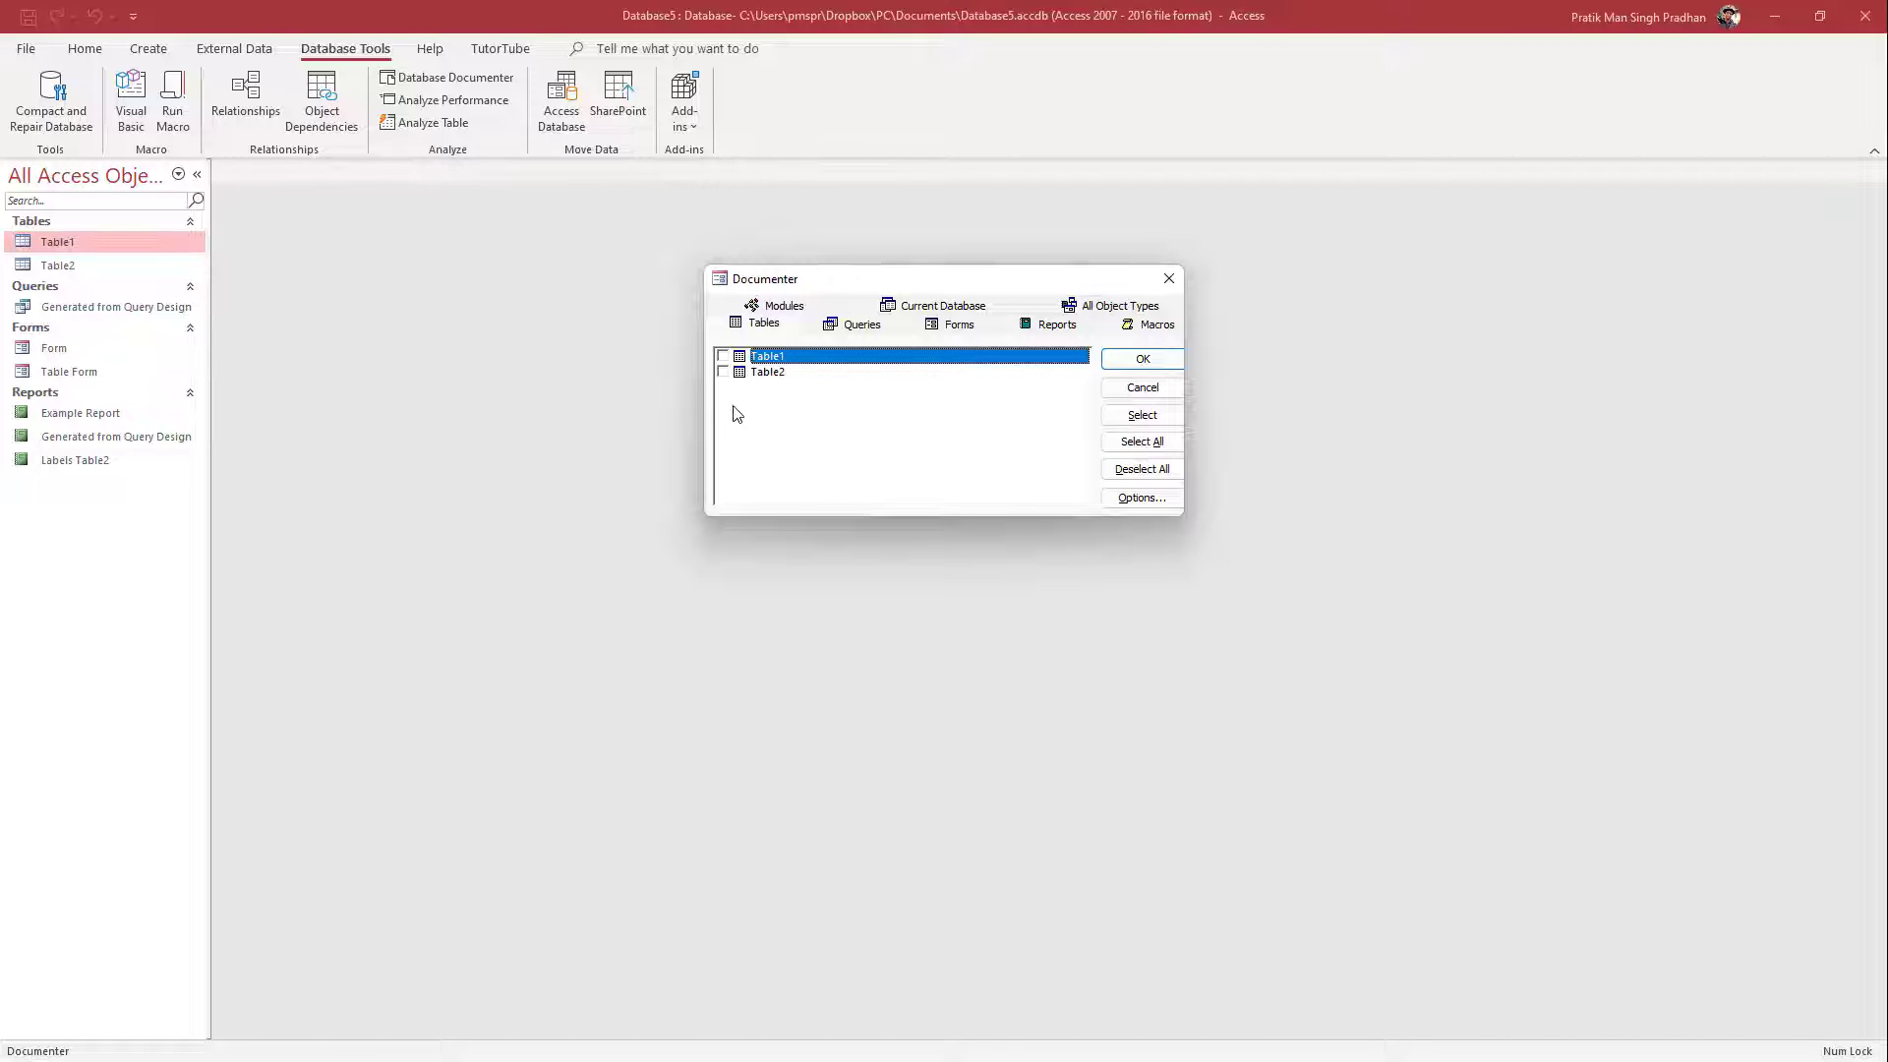
pyautogui.click(724, 357)
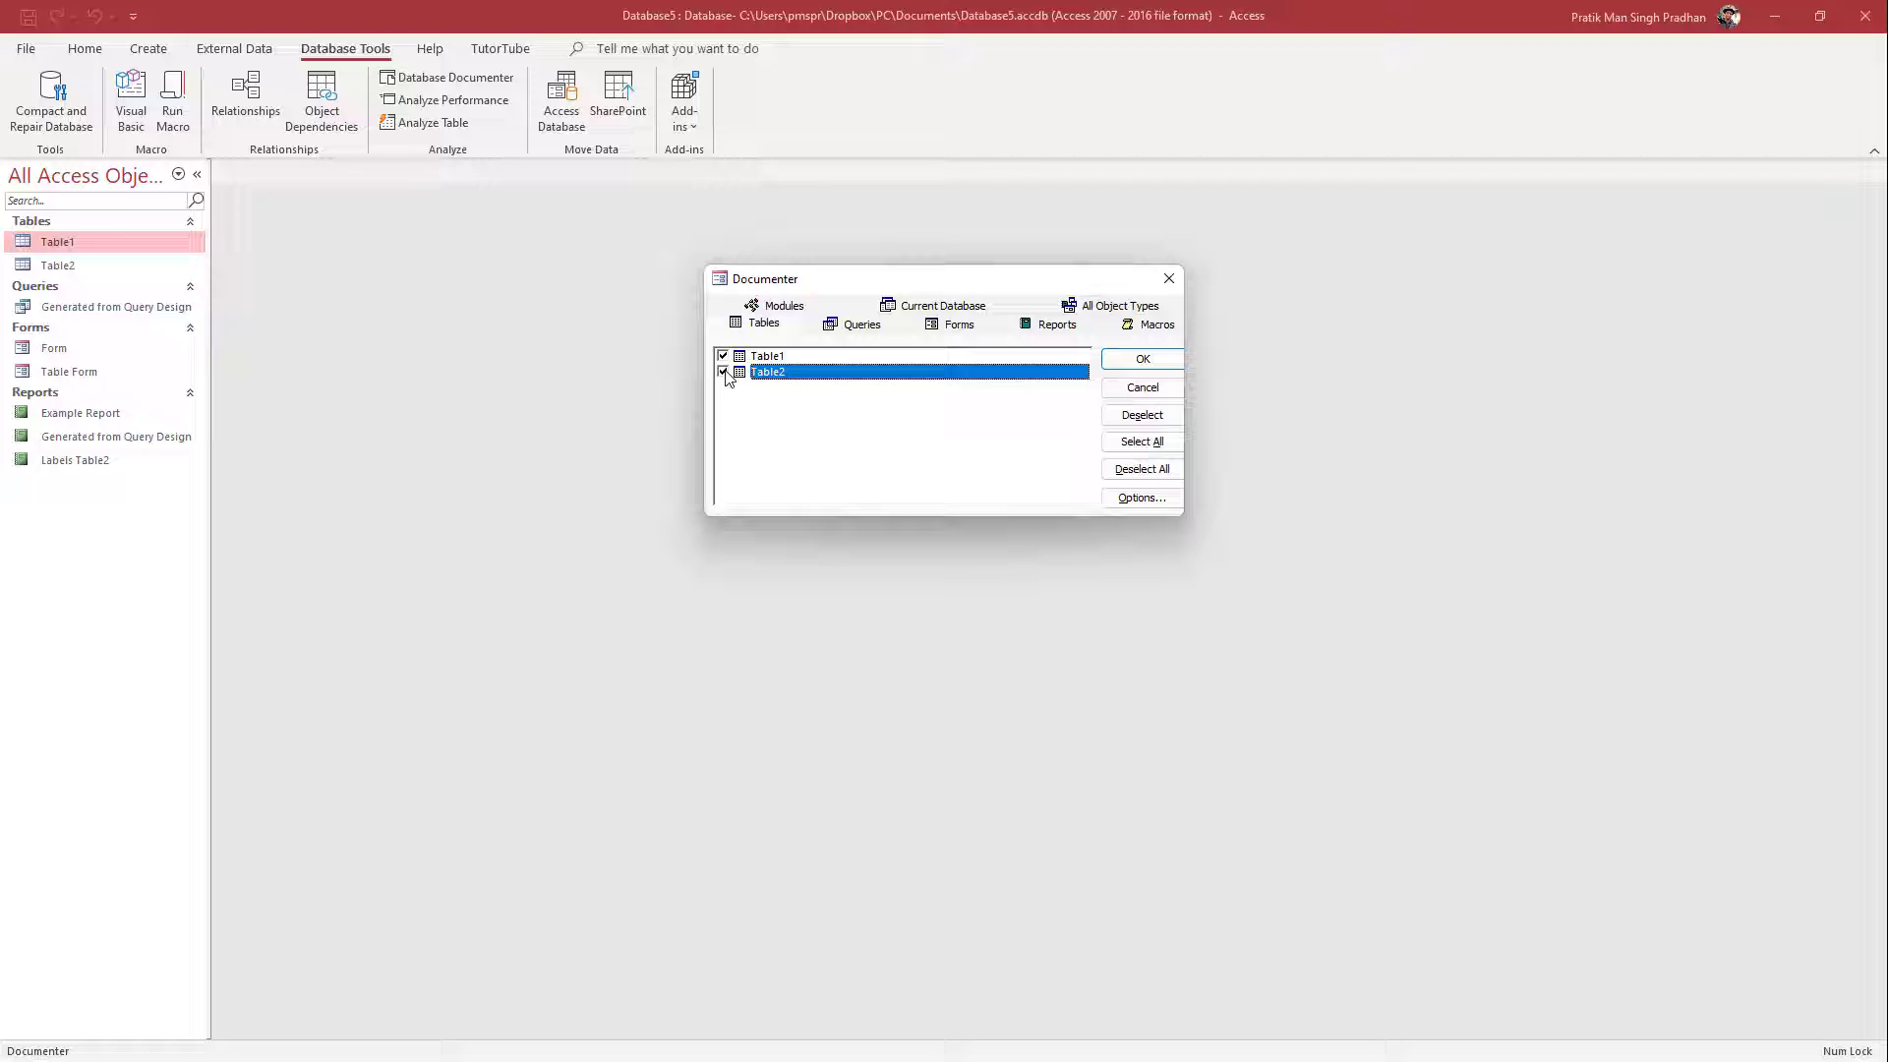
pyautogui.click(893, 307)
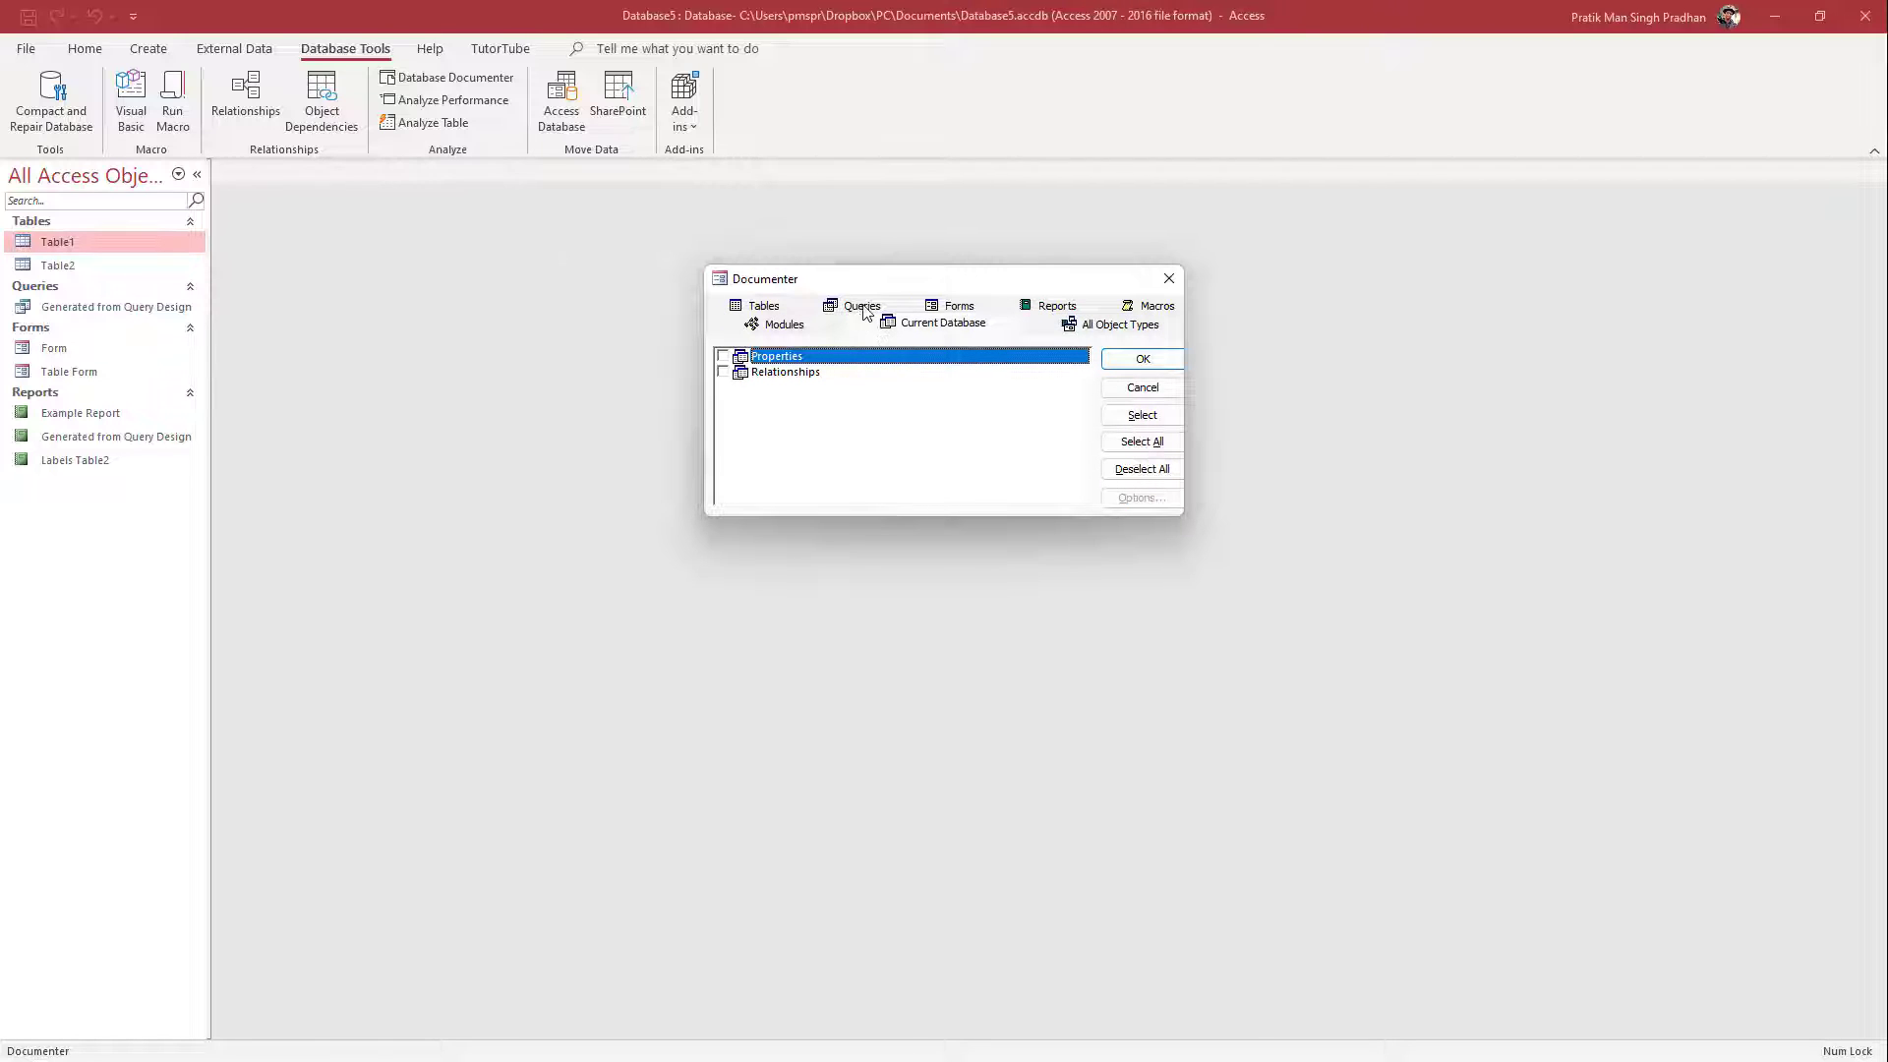
# Step: Browse the Queries, Forms and Reports lists, checking Form for documentation
pyautogui.click(863, 308)
pyautogui.click(958, 326)
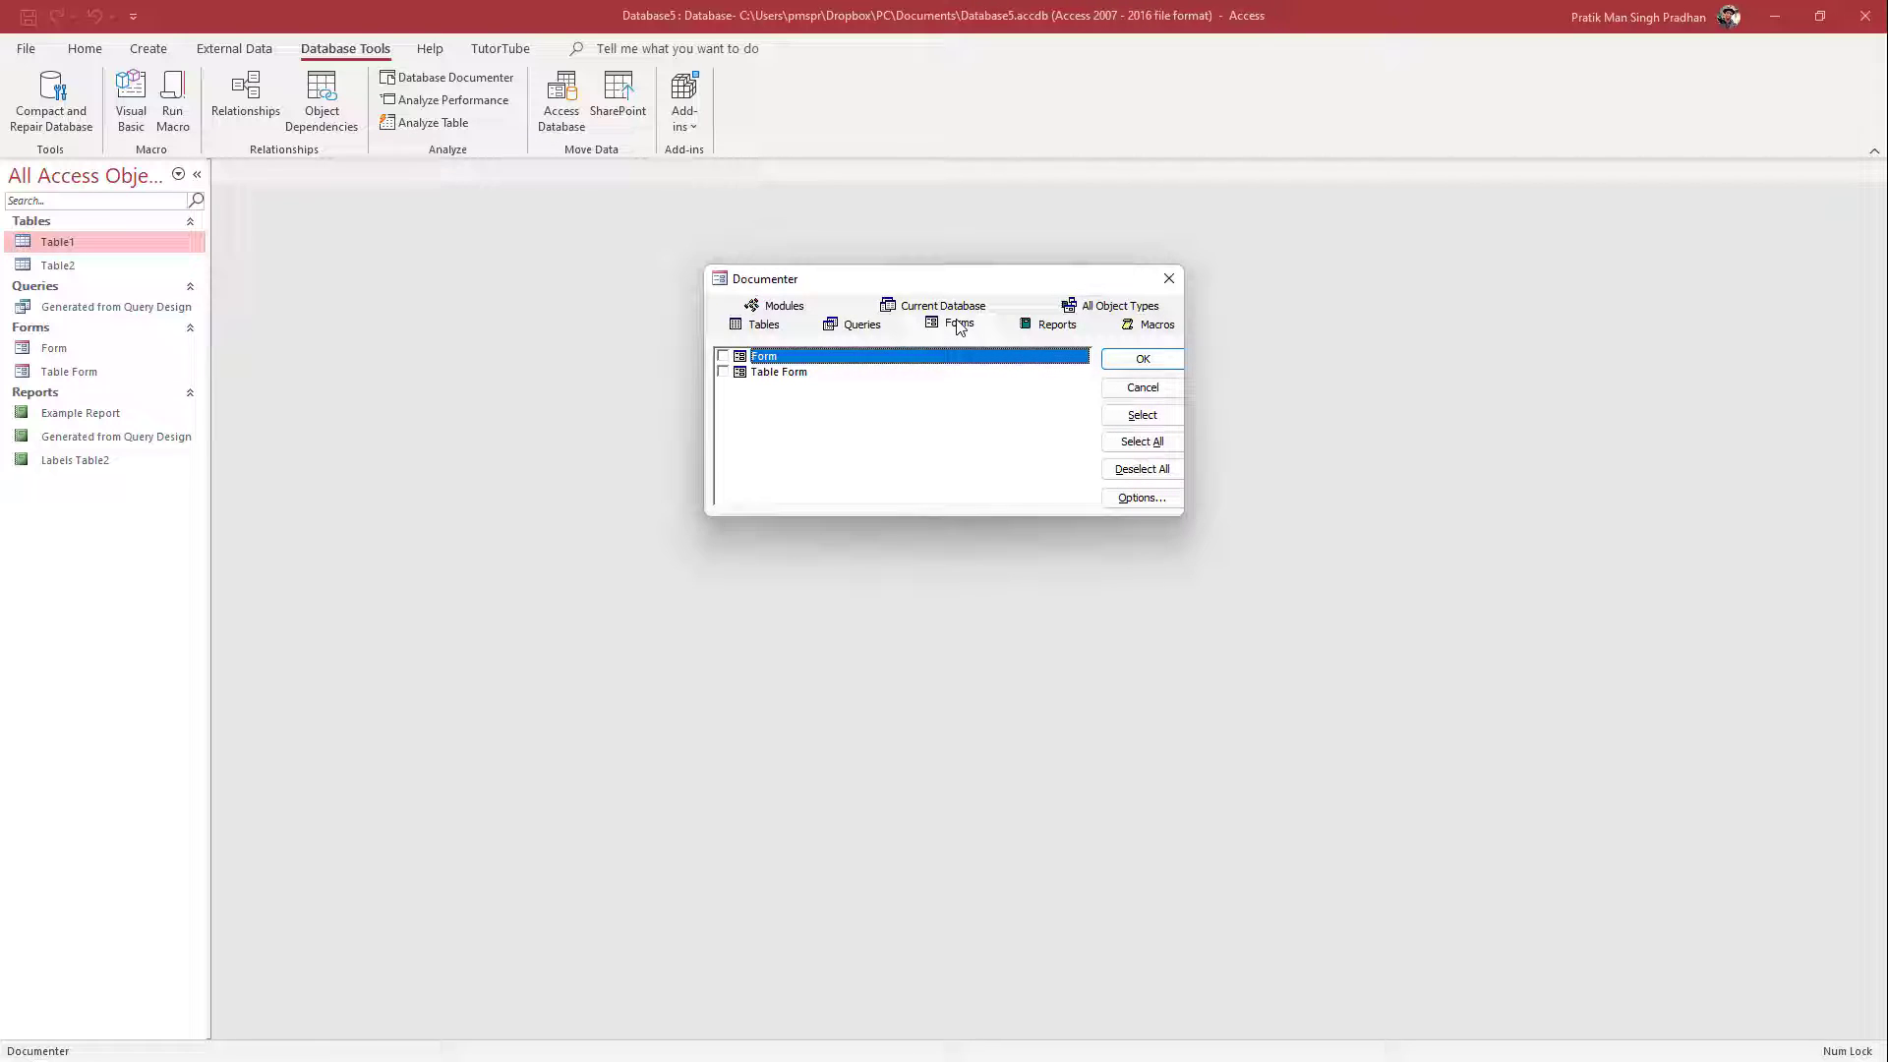
pyautogui.click(725, 358)
pyautogui.click(1054, 325)
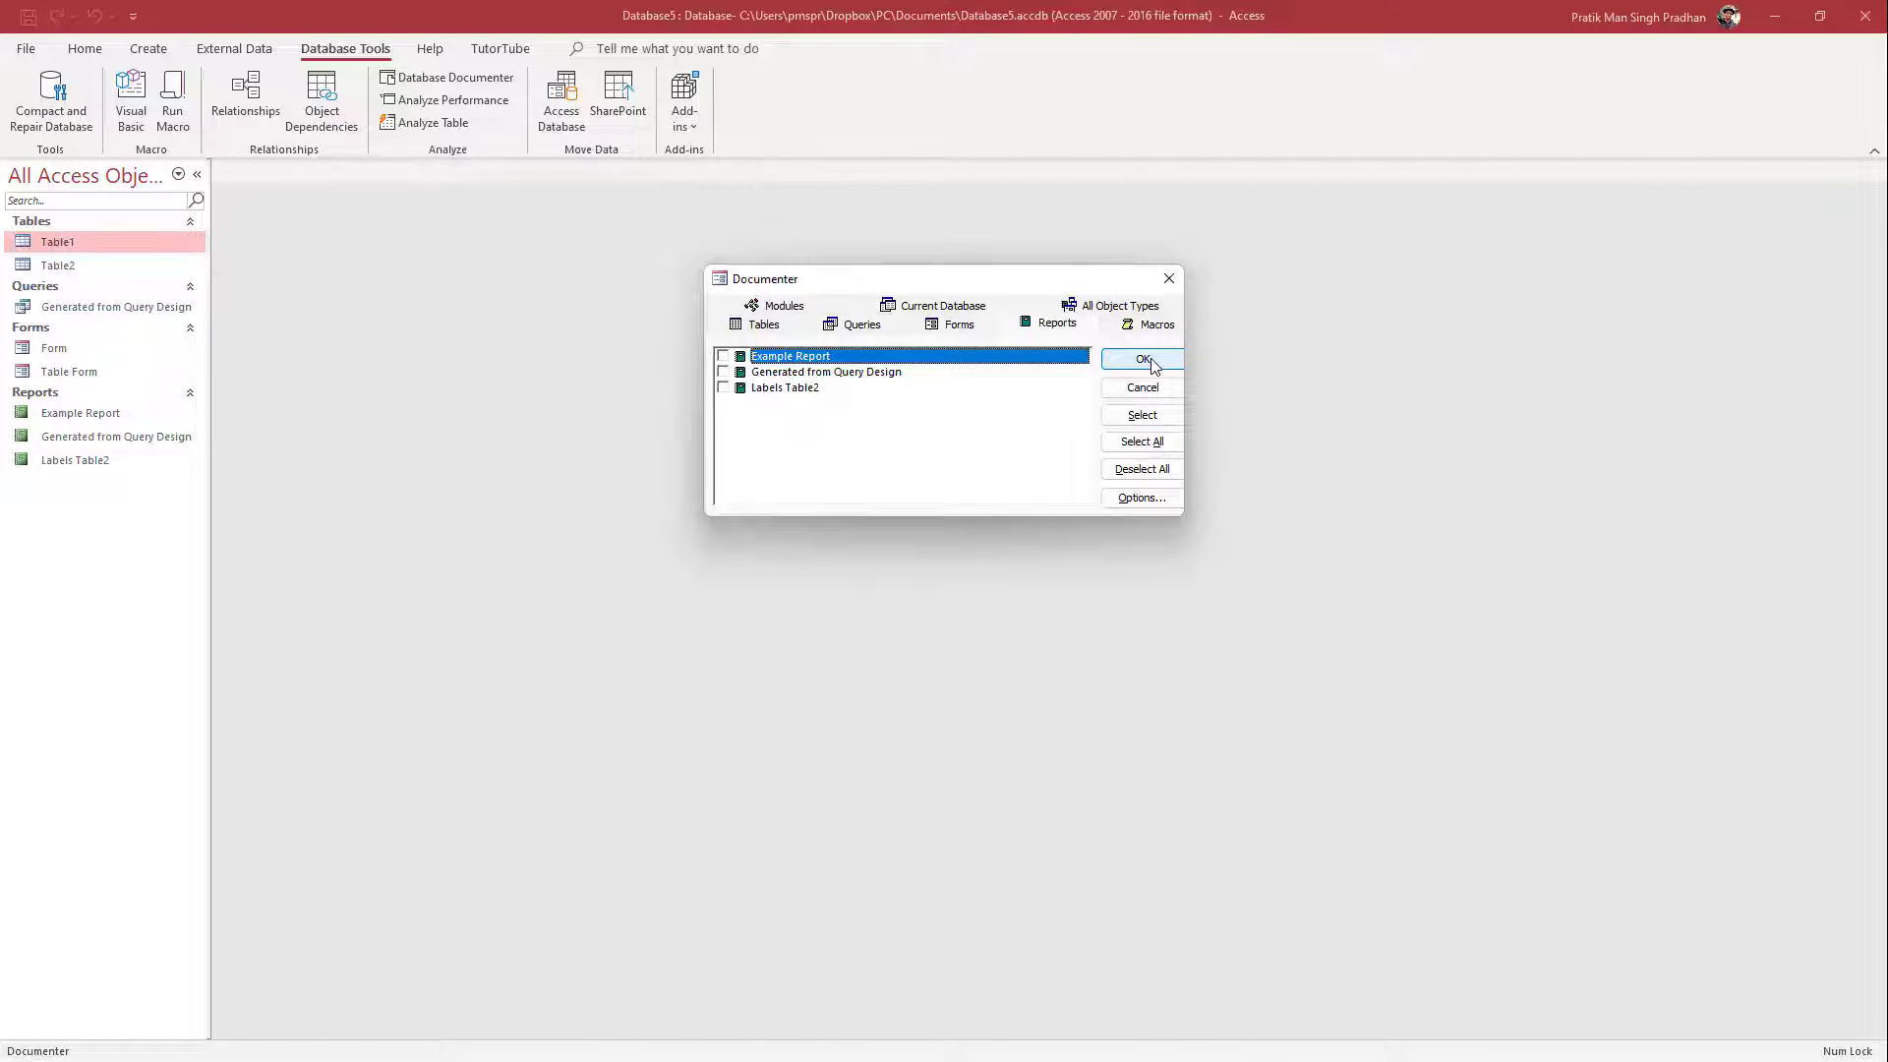
# Step: Generate the Object Definition report and magnify its print preview to 200%
pyautogui.click(1149, 362)
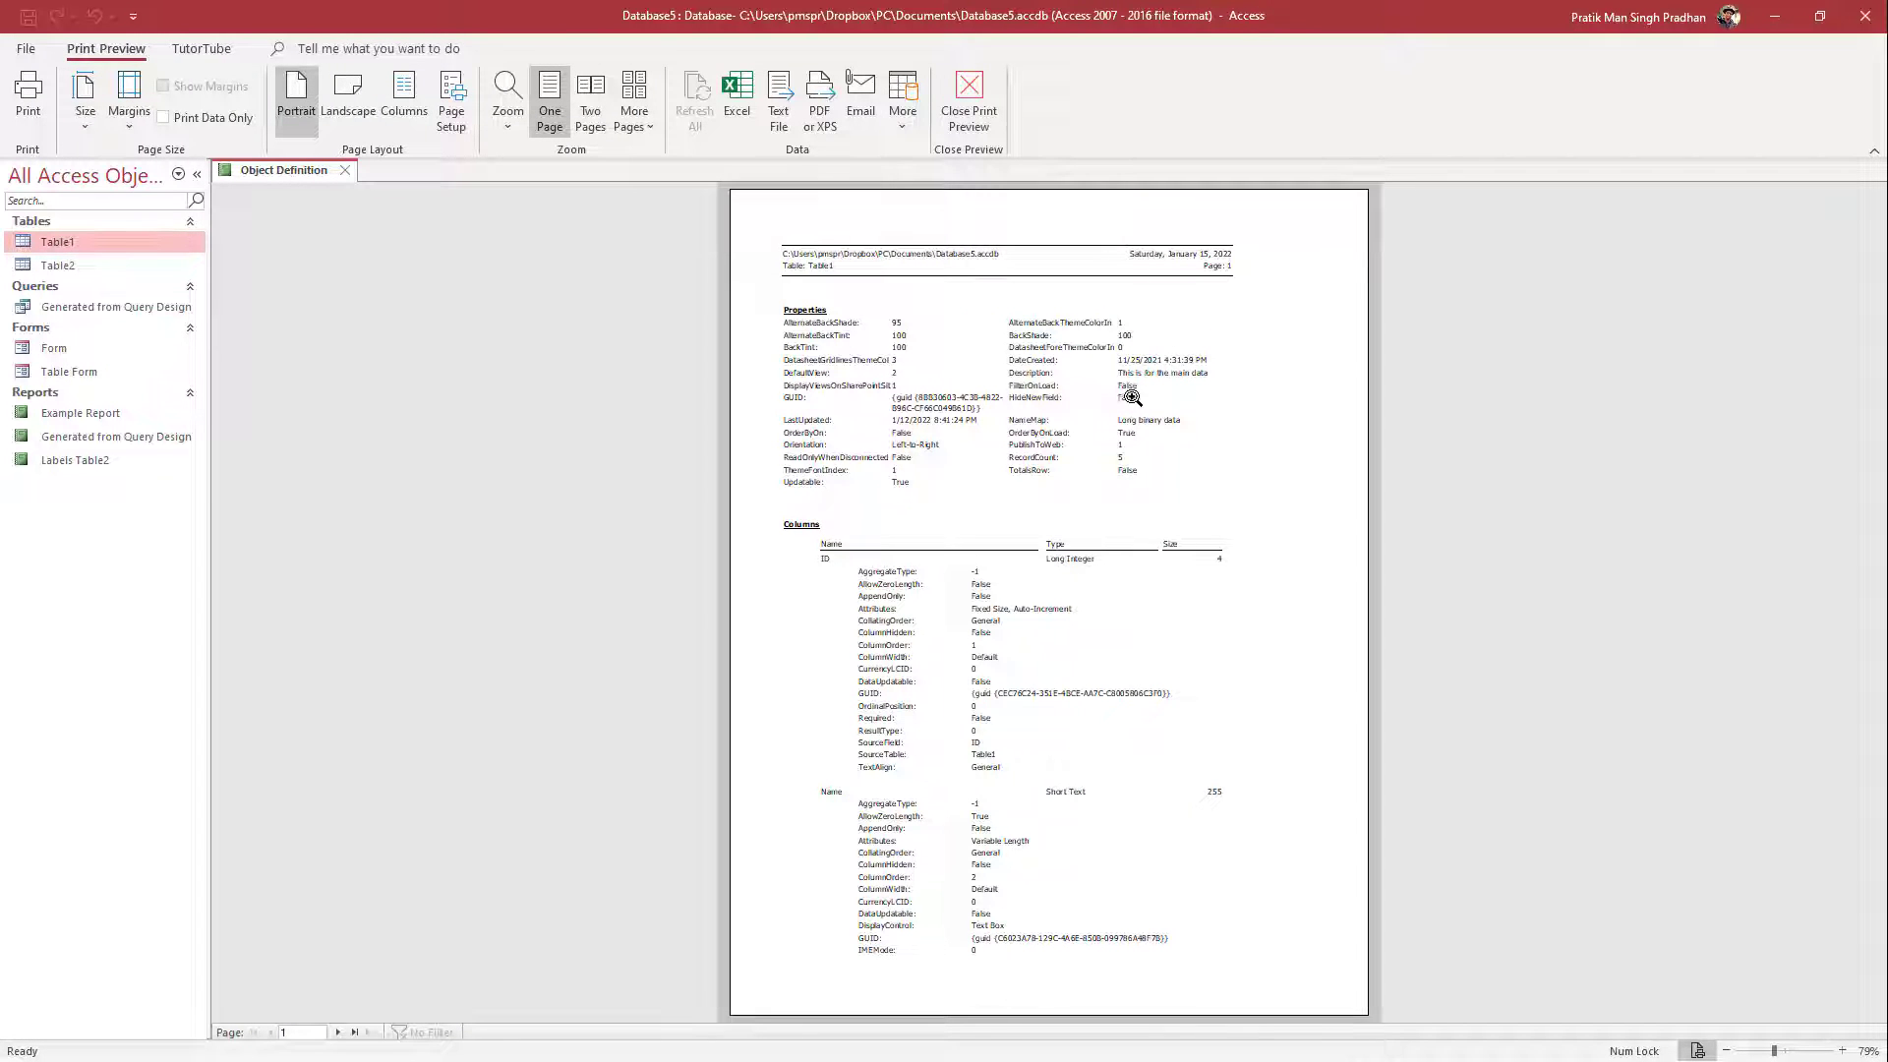
pyautogui.click(1181, 355)
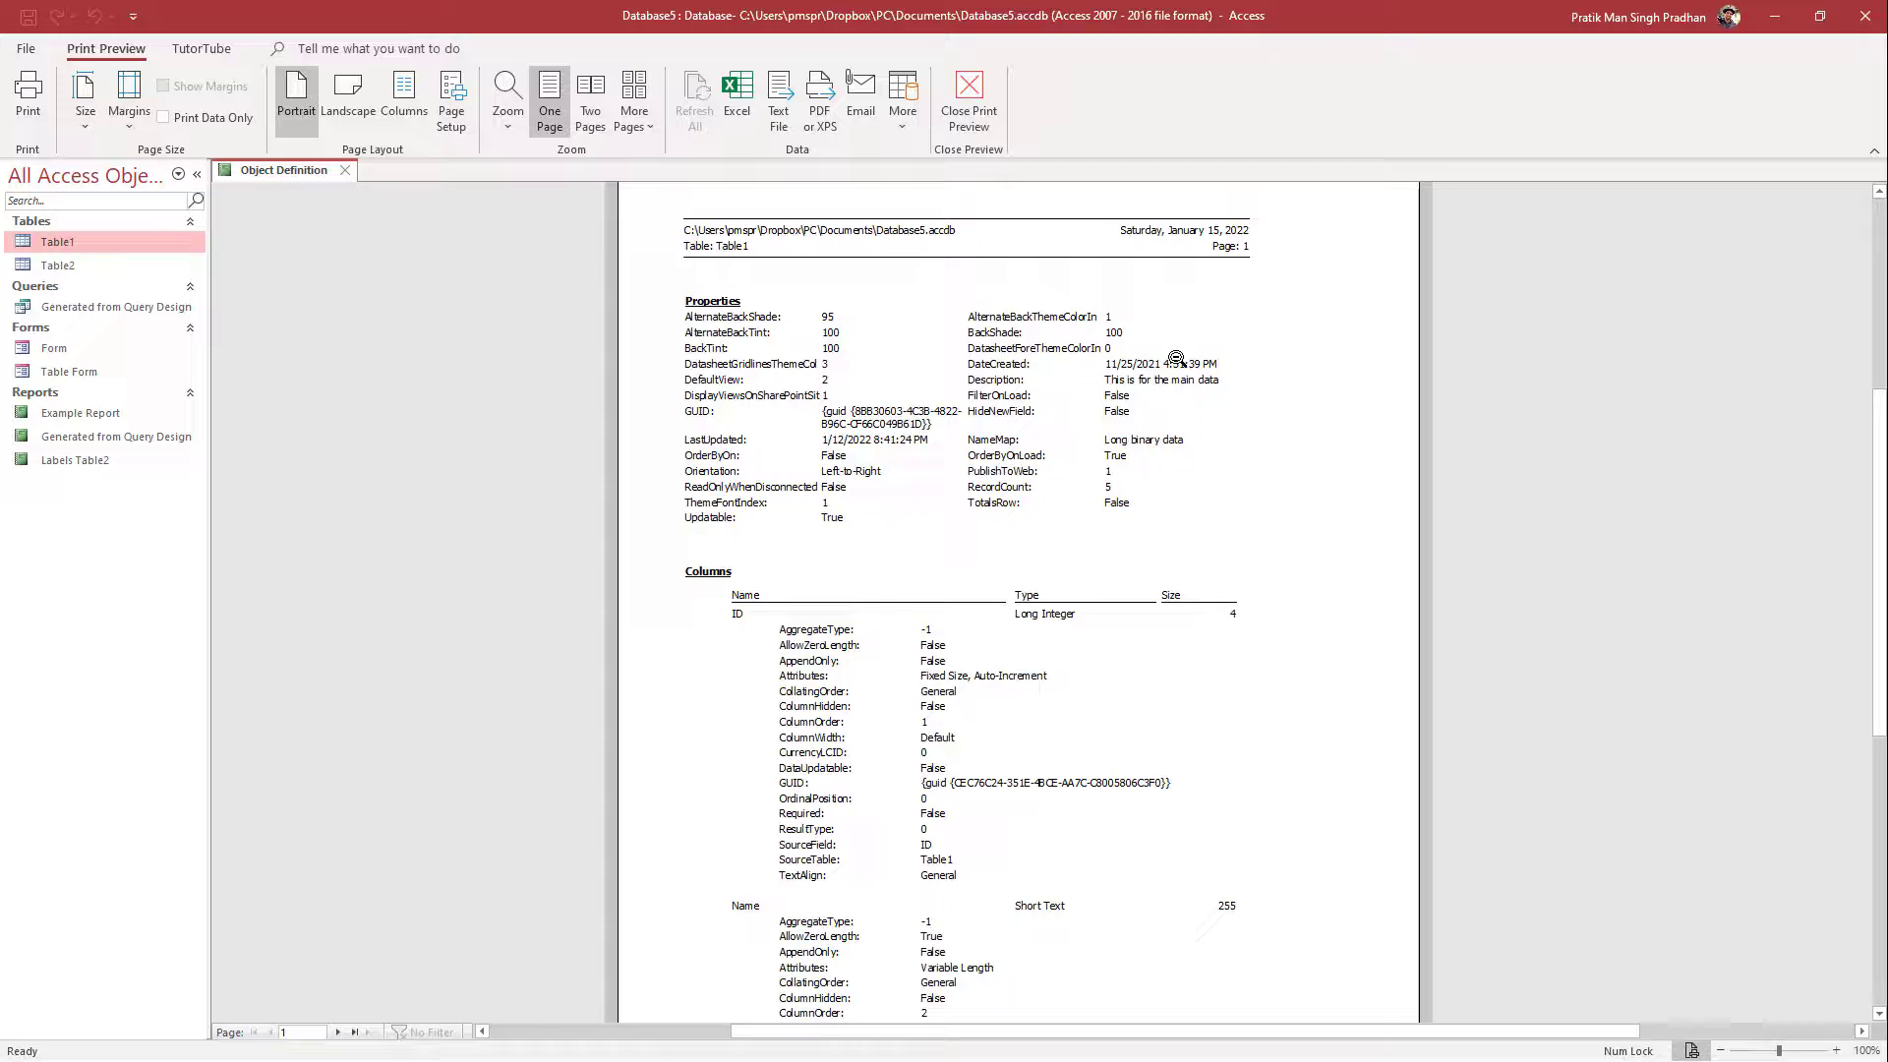
pyautogui.click(1178, 358)
pyautogui.click(1185, 324)
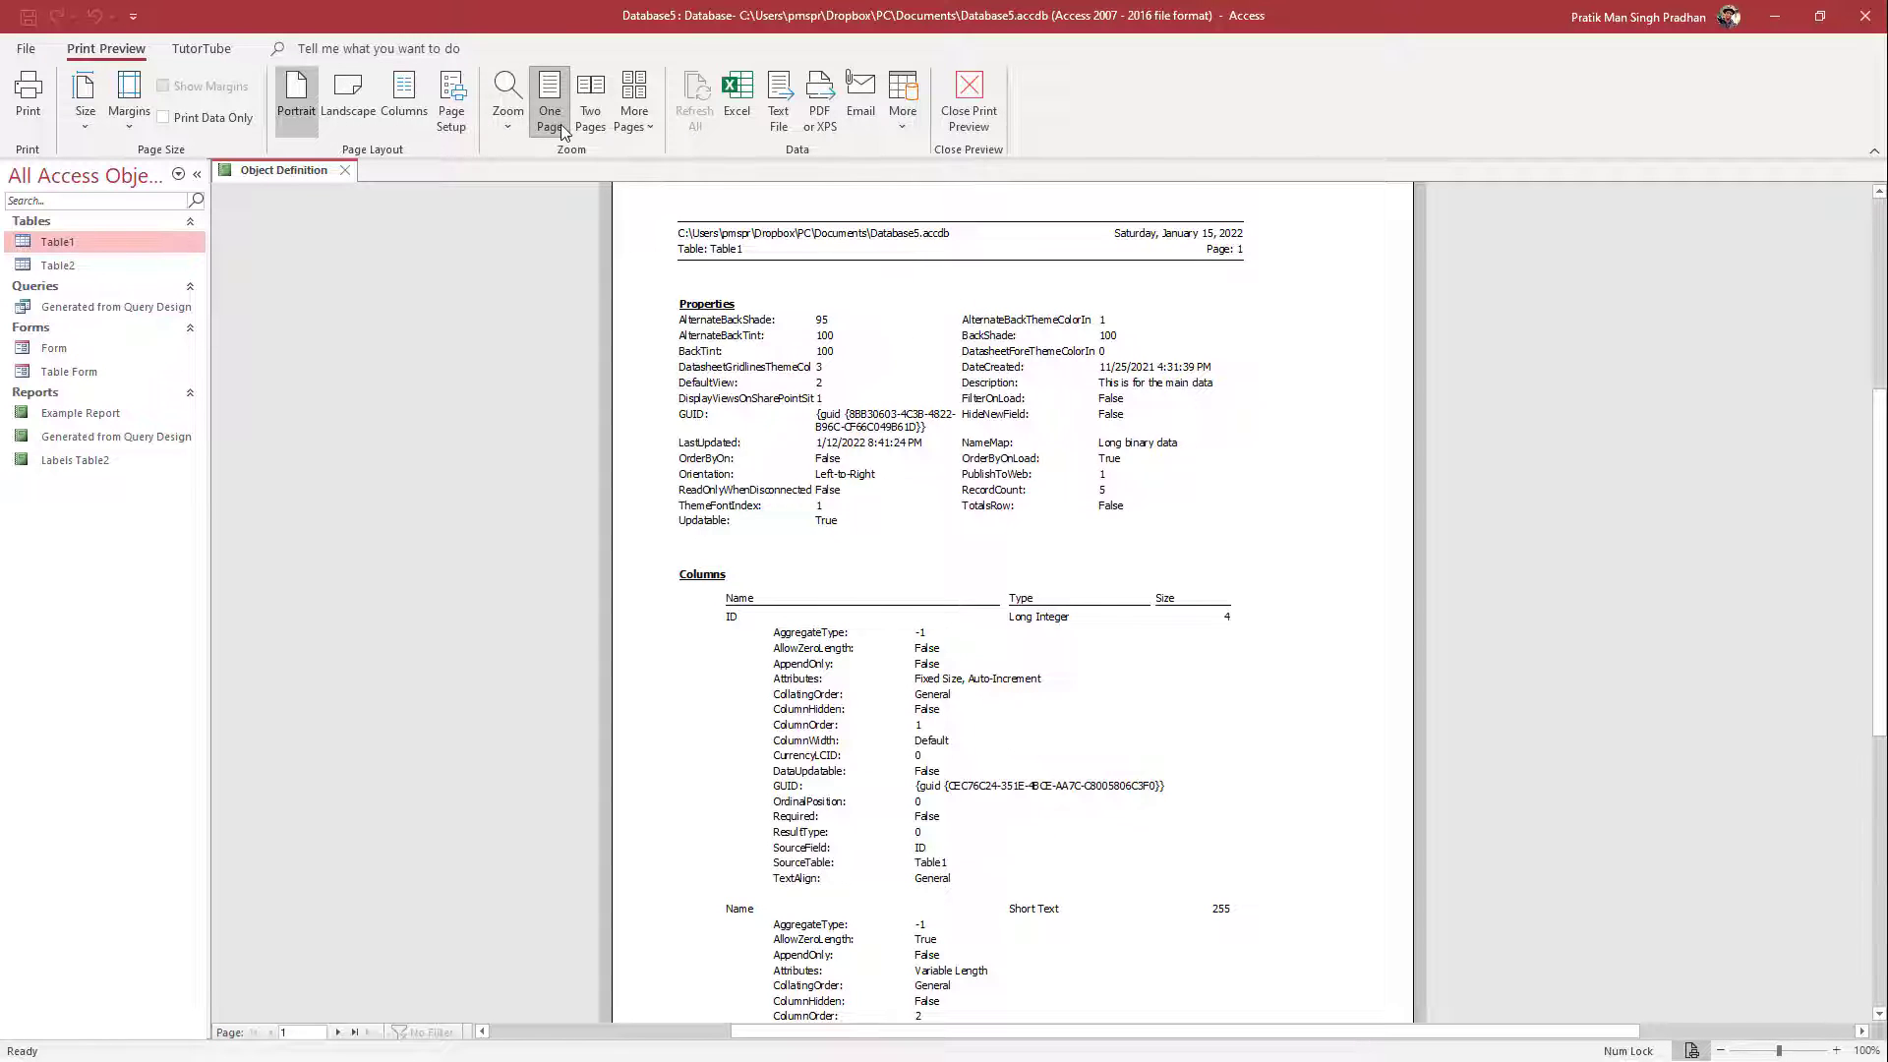
pyautogui.click(507, 132)
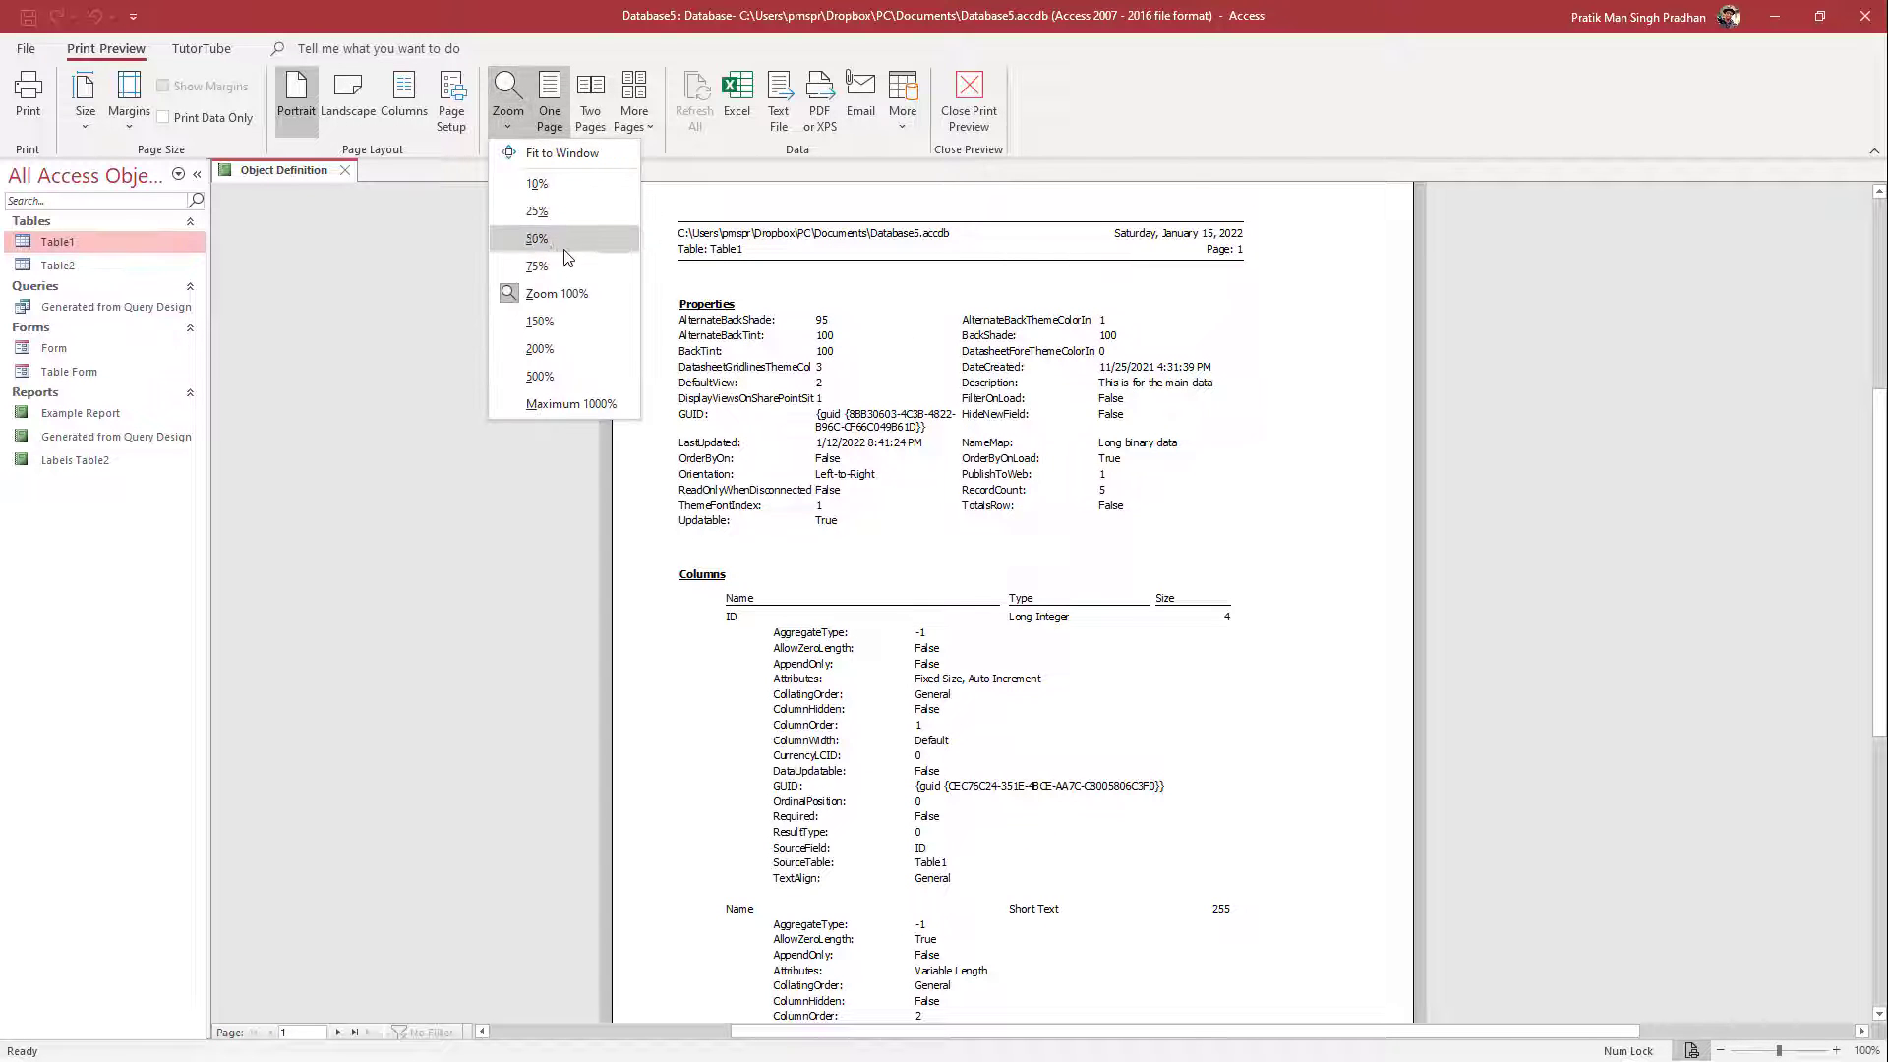
pyautogui.click(564, 348)
pyautogui.scroll(-1, 601, 573)
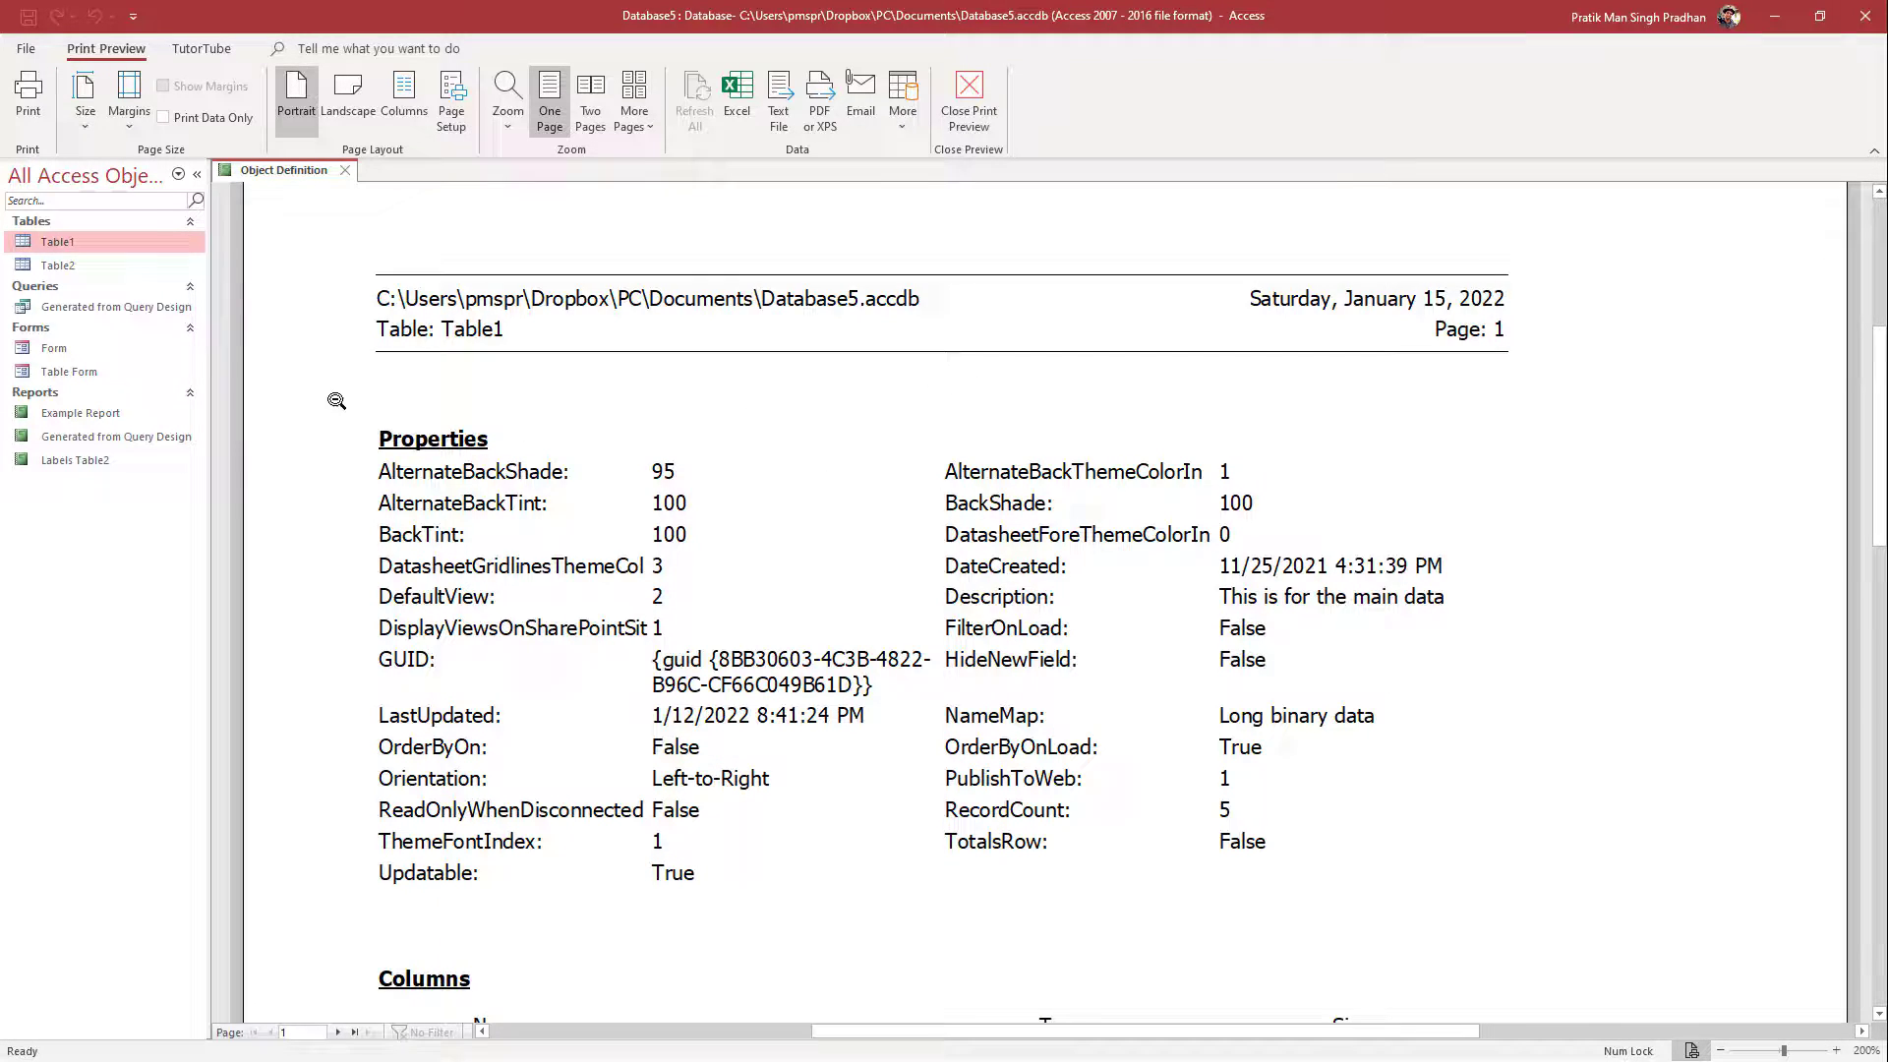
pyautogui.scroll(-2, 506, 518)
pyautogui.scroll(-3, 592, 450)
pyautogui.scroll(-2, 591, 448)
pyautogui.scroll(-1, 645, 392)
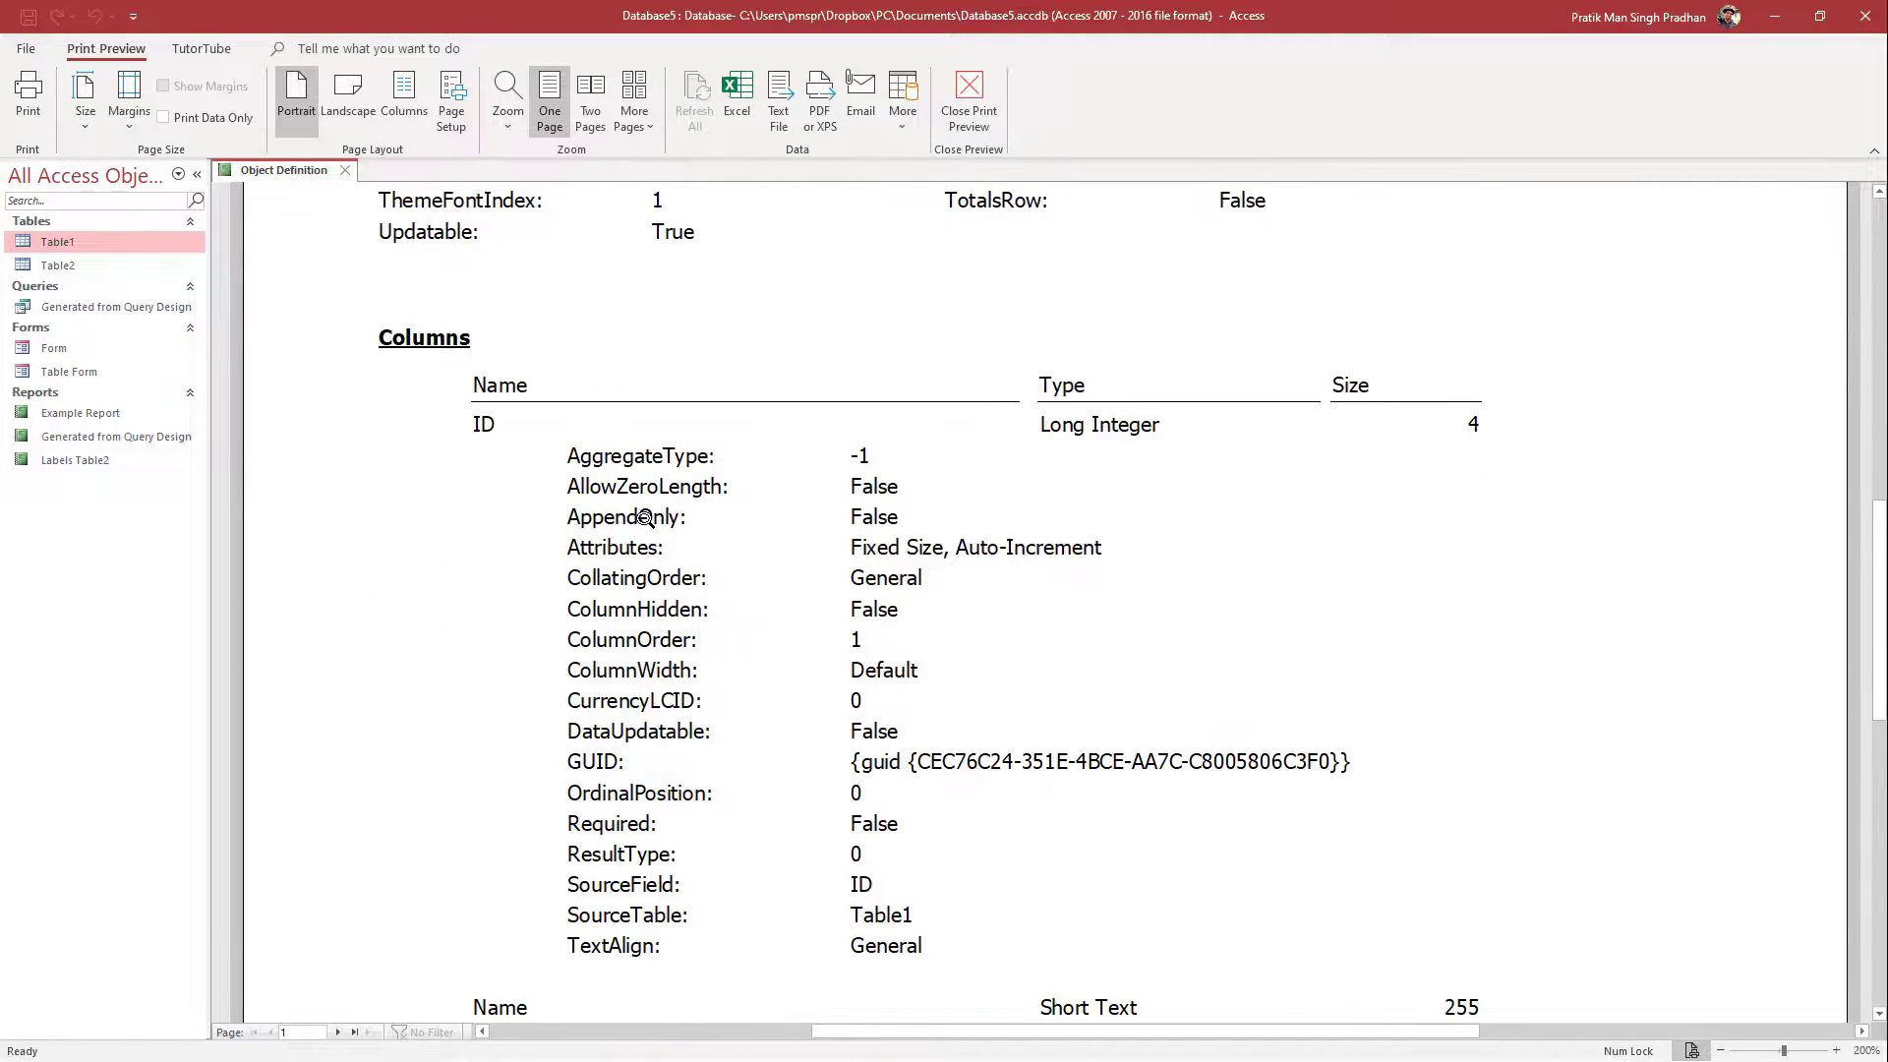
pyautogui.scroll(-1, 780, 611)
pyautogui.scroll(-4, 928, 457)
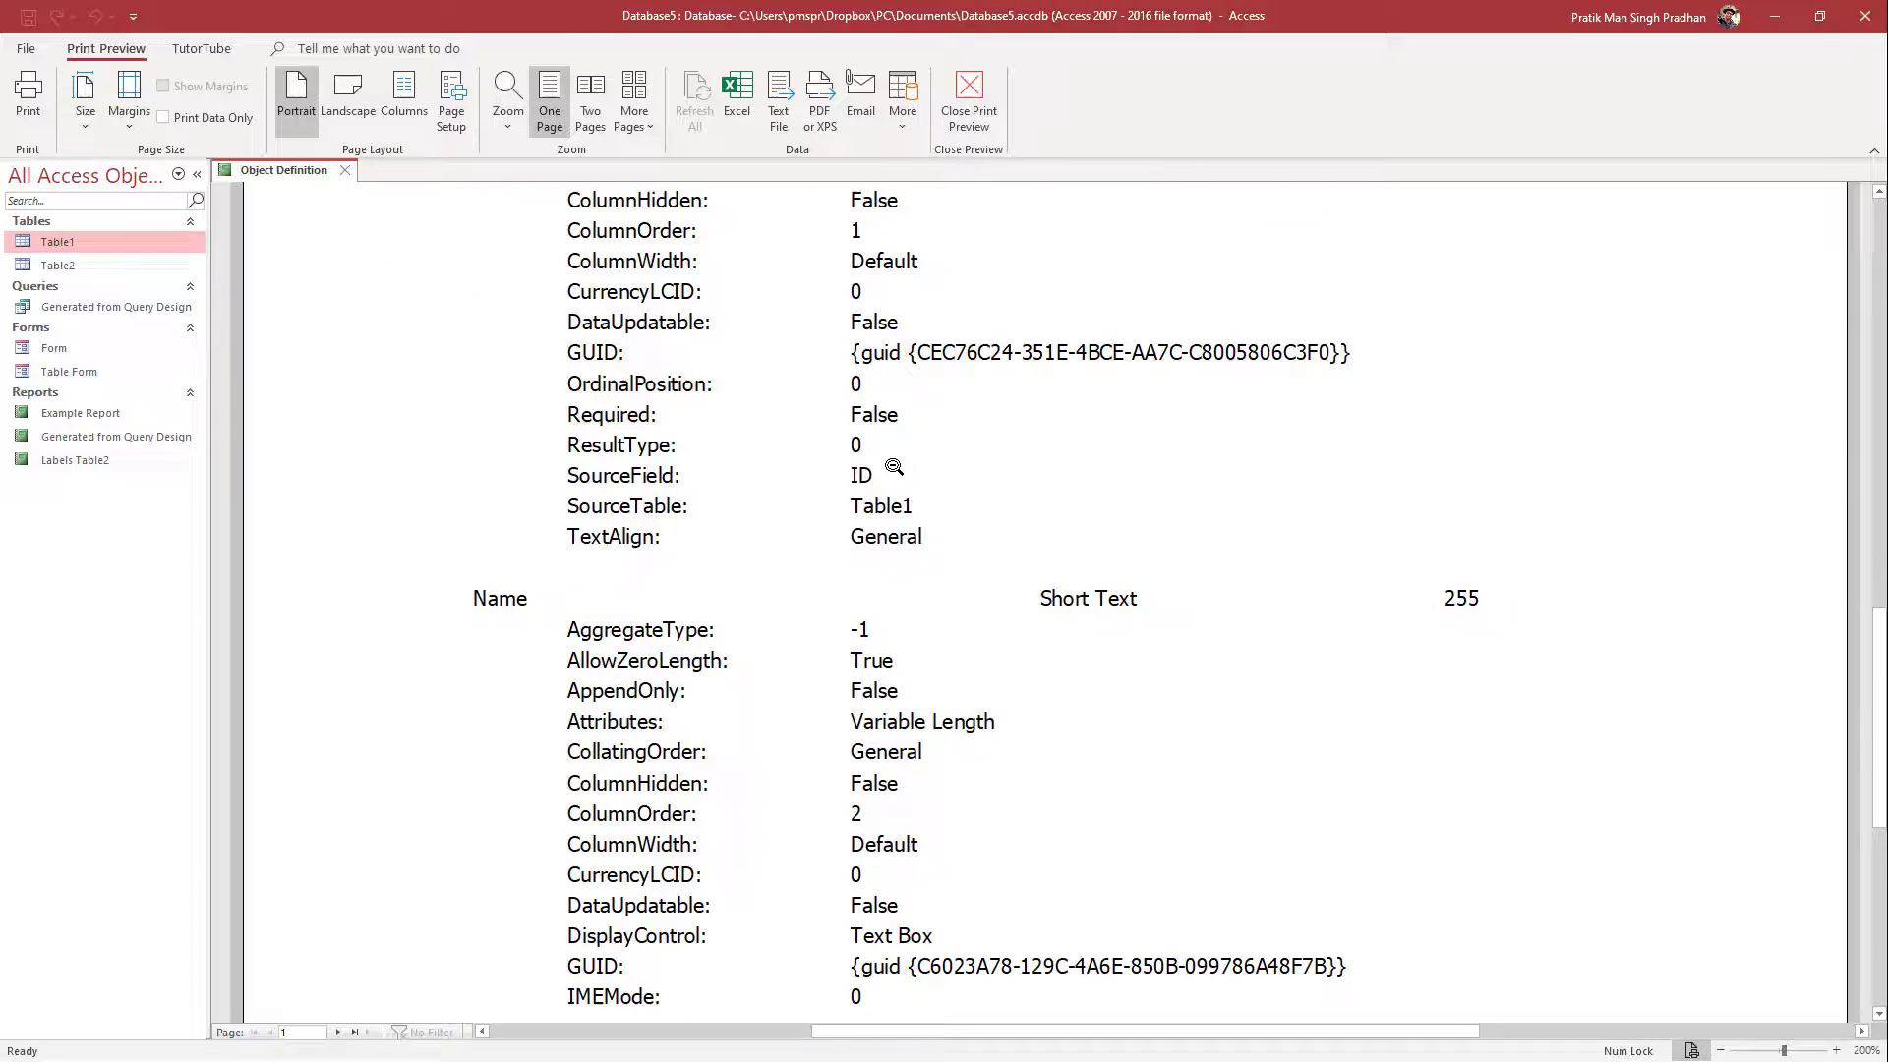
pyautogui.scroll(-2, 716, 704)
pyautogui.scroll(5, 628, 477)
pyautogui.scroll(3, 639, 472)
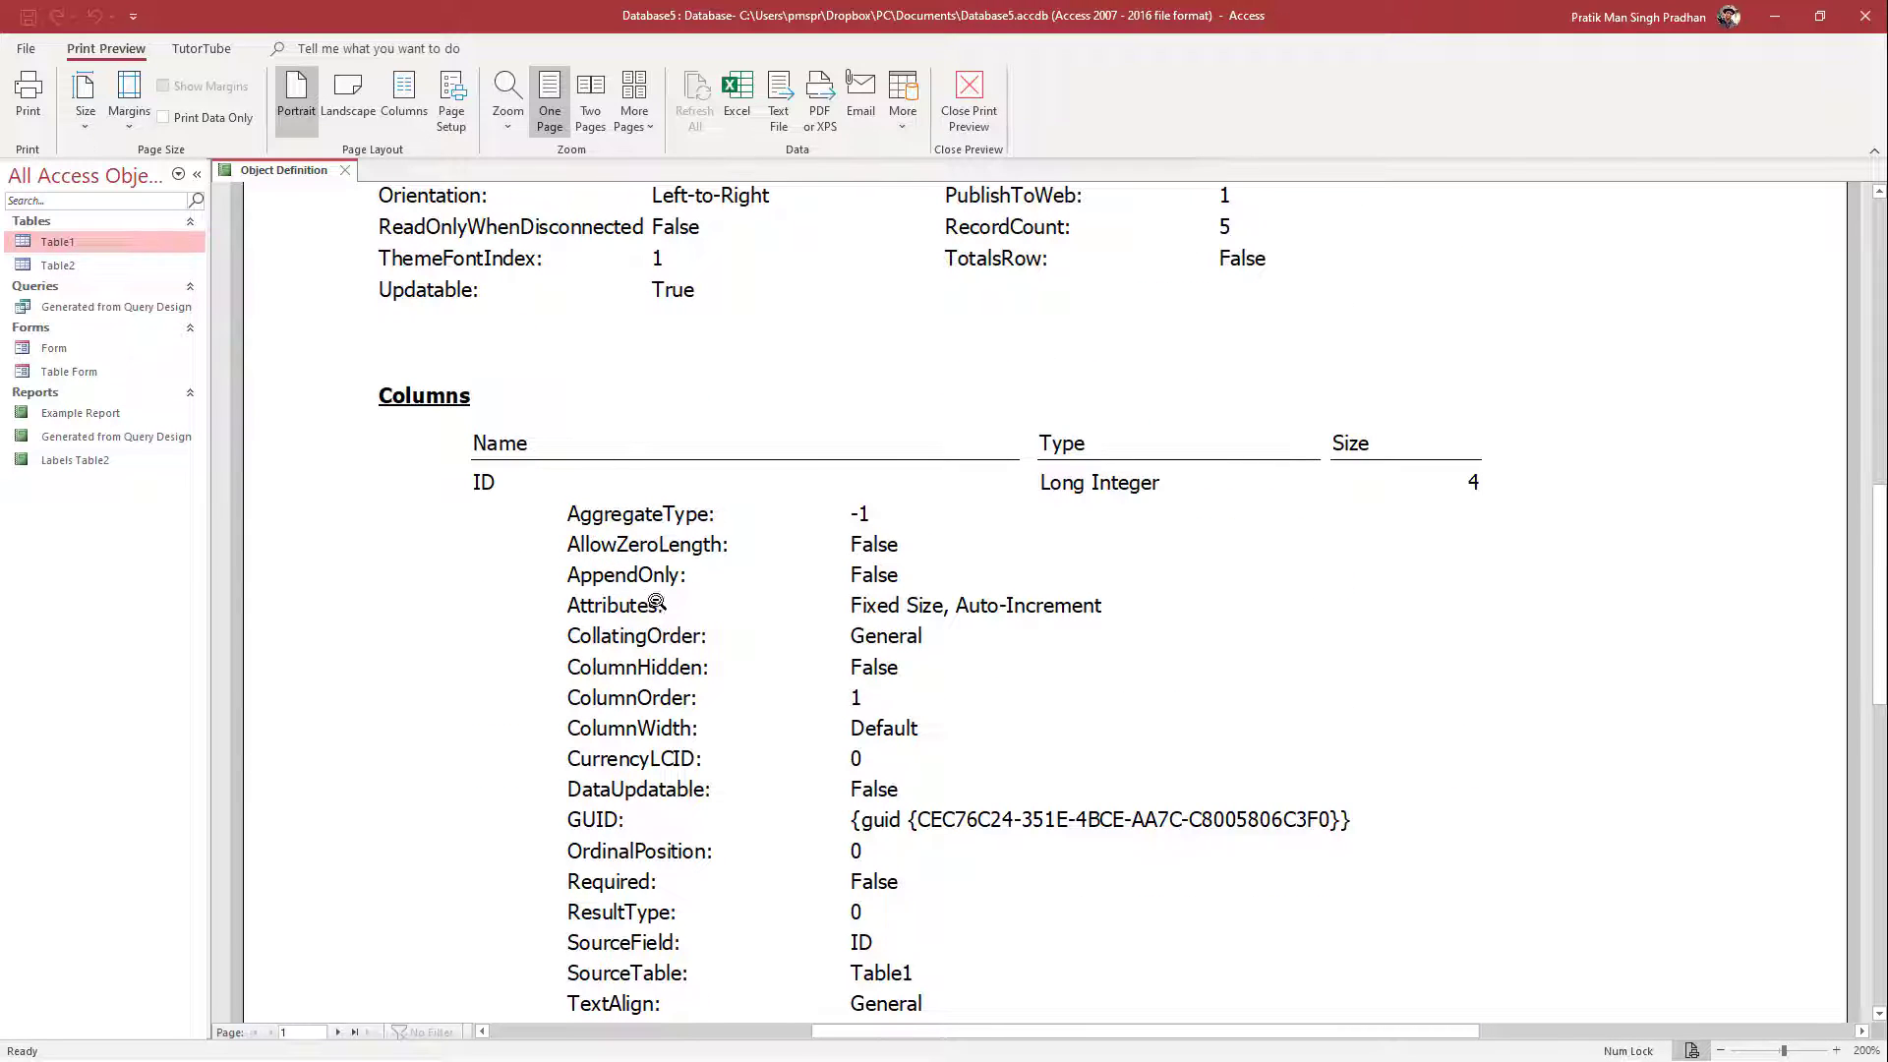
pyautogui.scroll(-3, 870, 672)
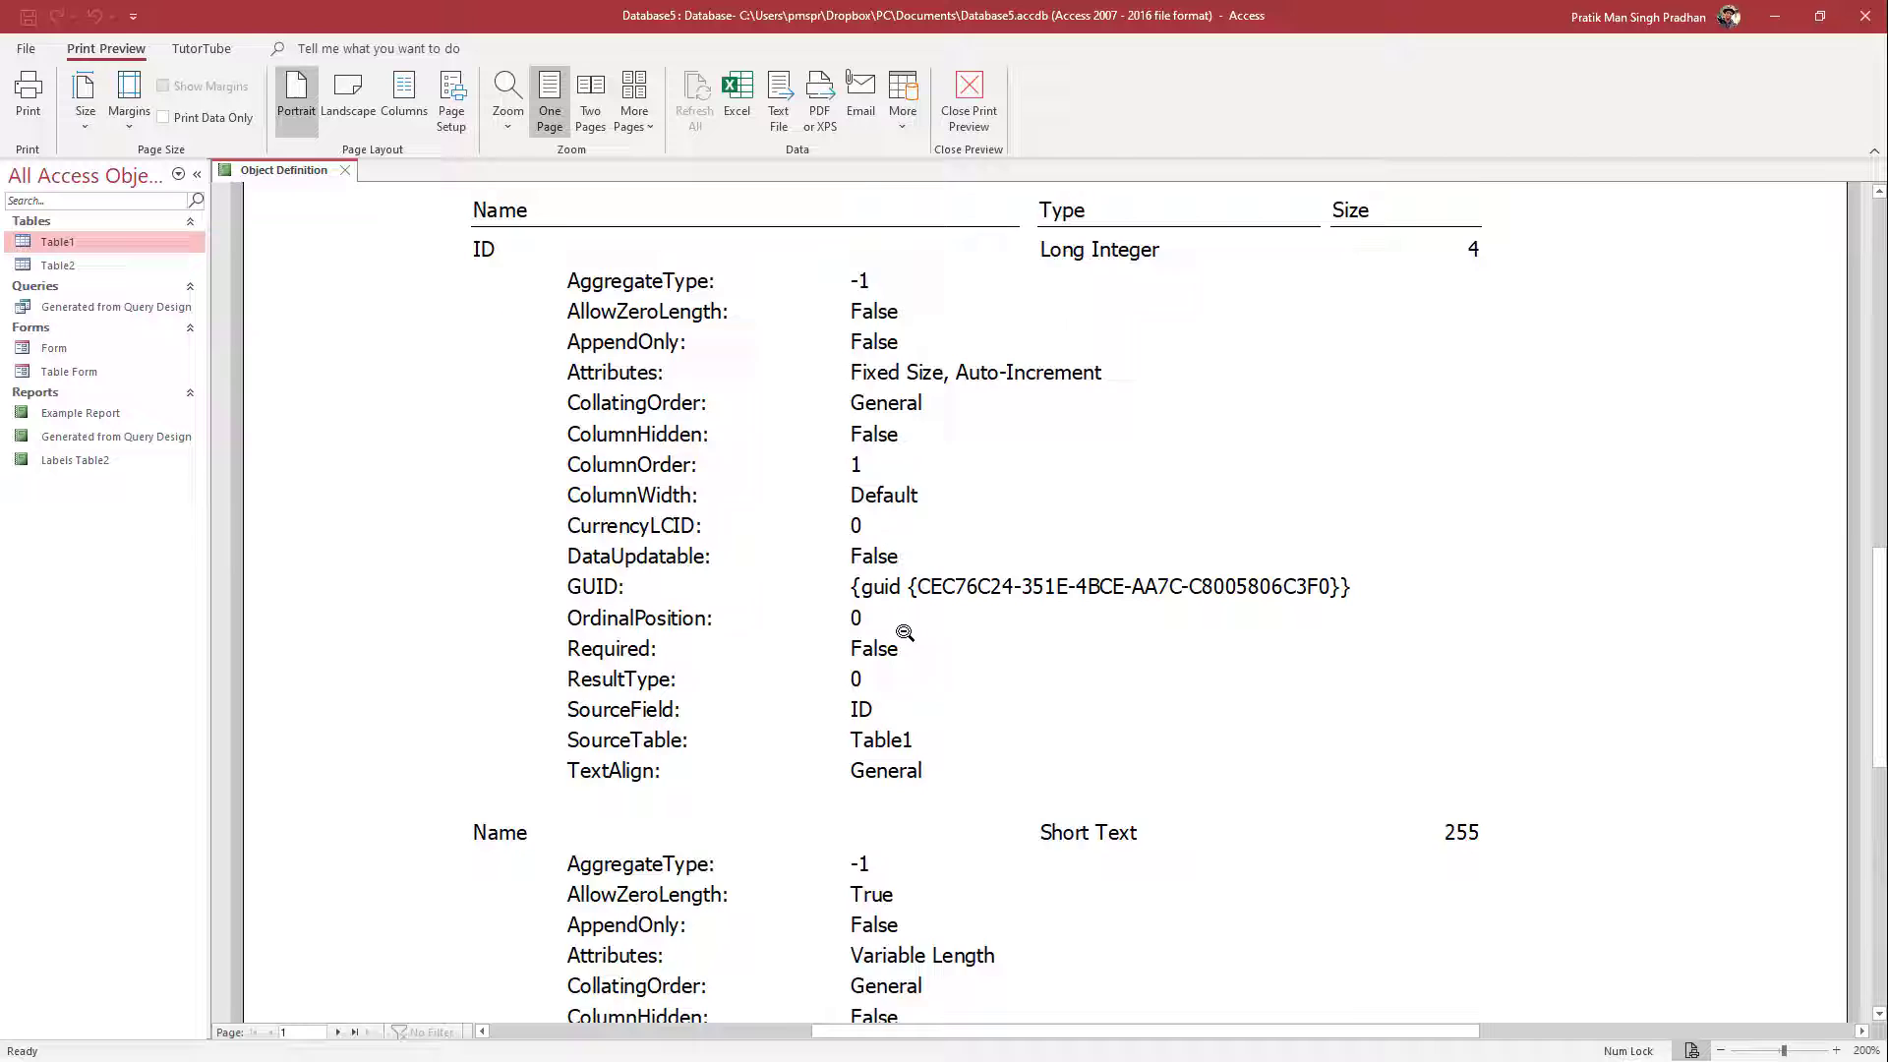
pyautogui.scroll(-3, 906, 629)
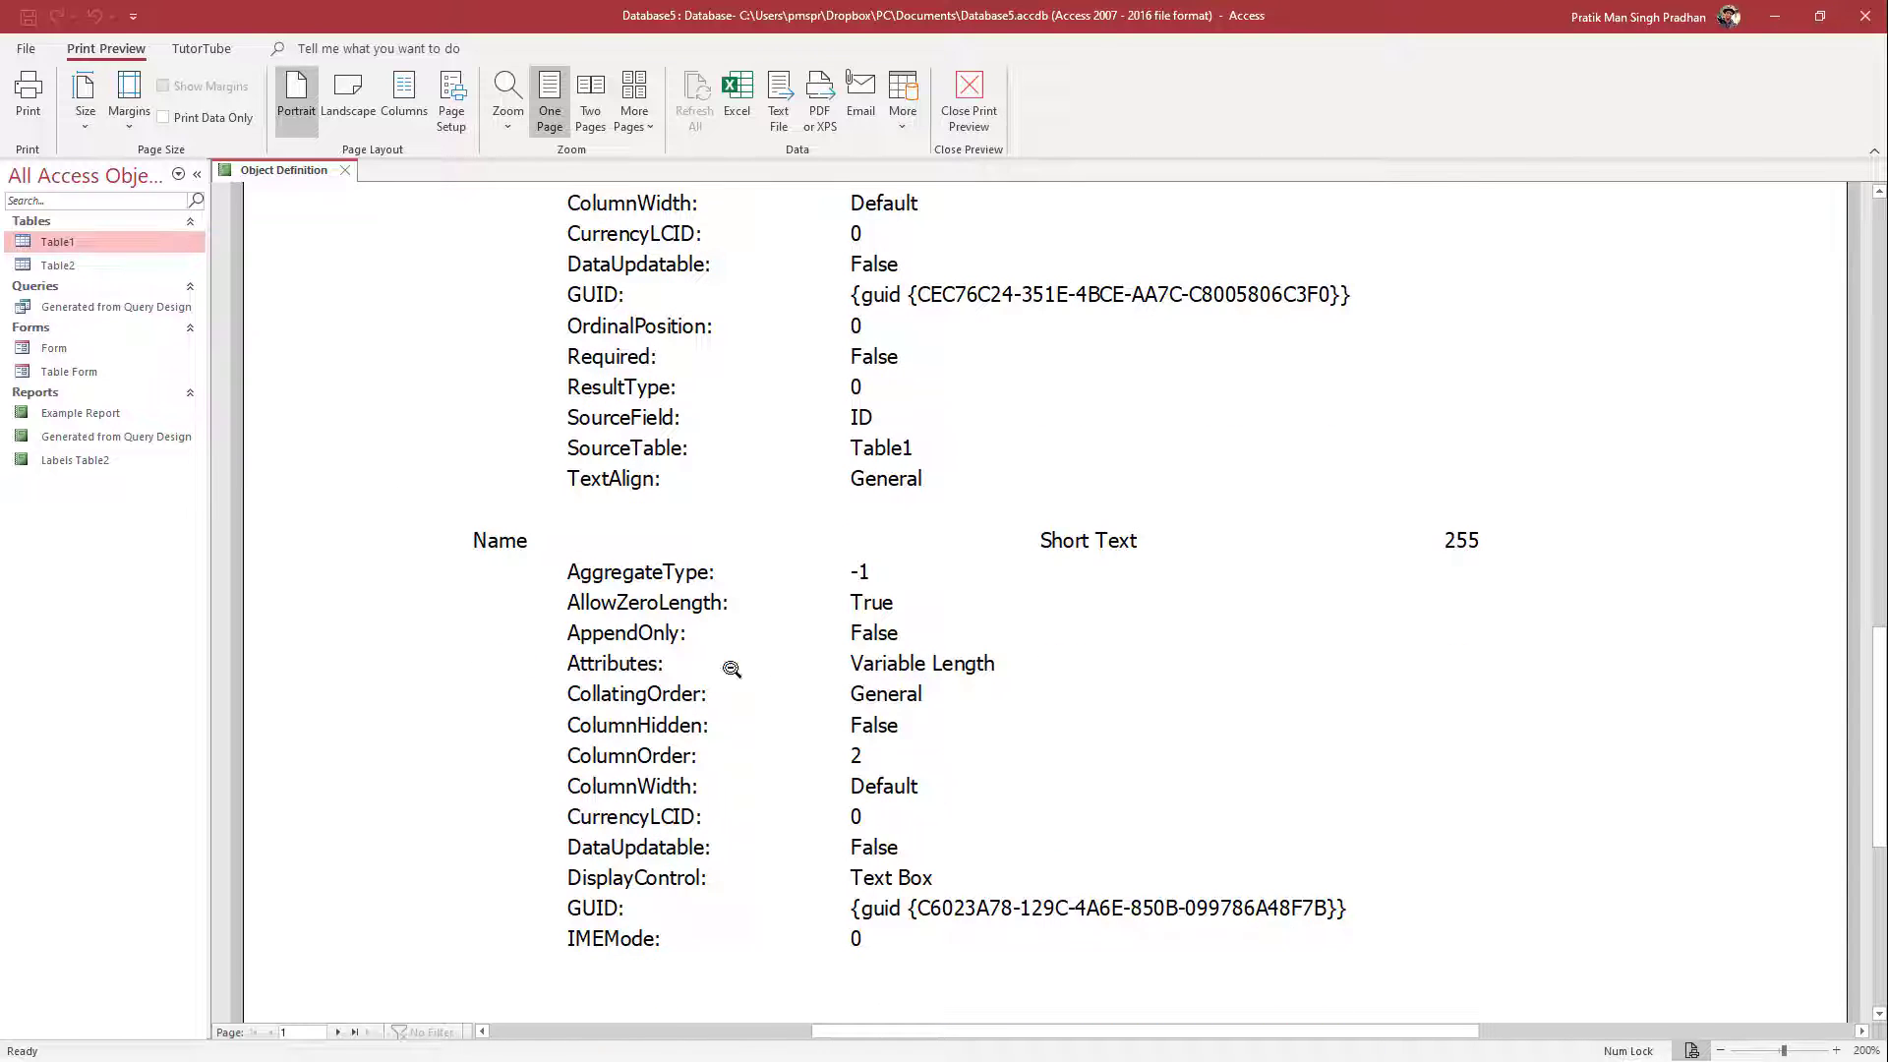
pyautogui.scroll(-3, 885, 723)
pyautogui.scroll(5, 1130, 794)
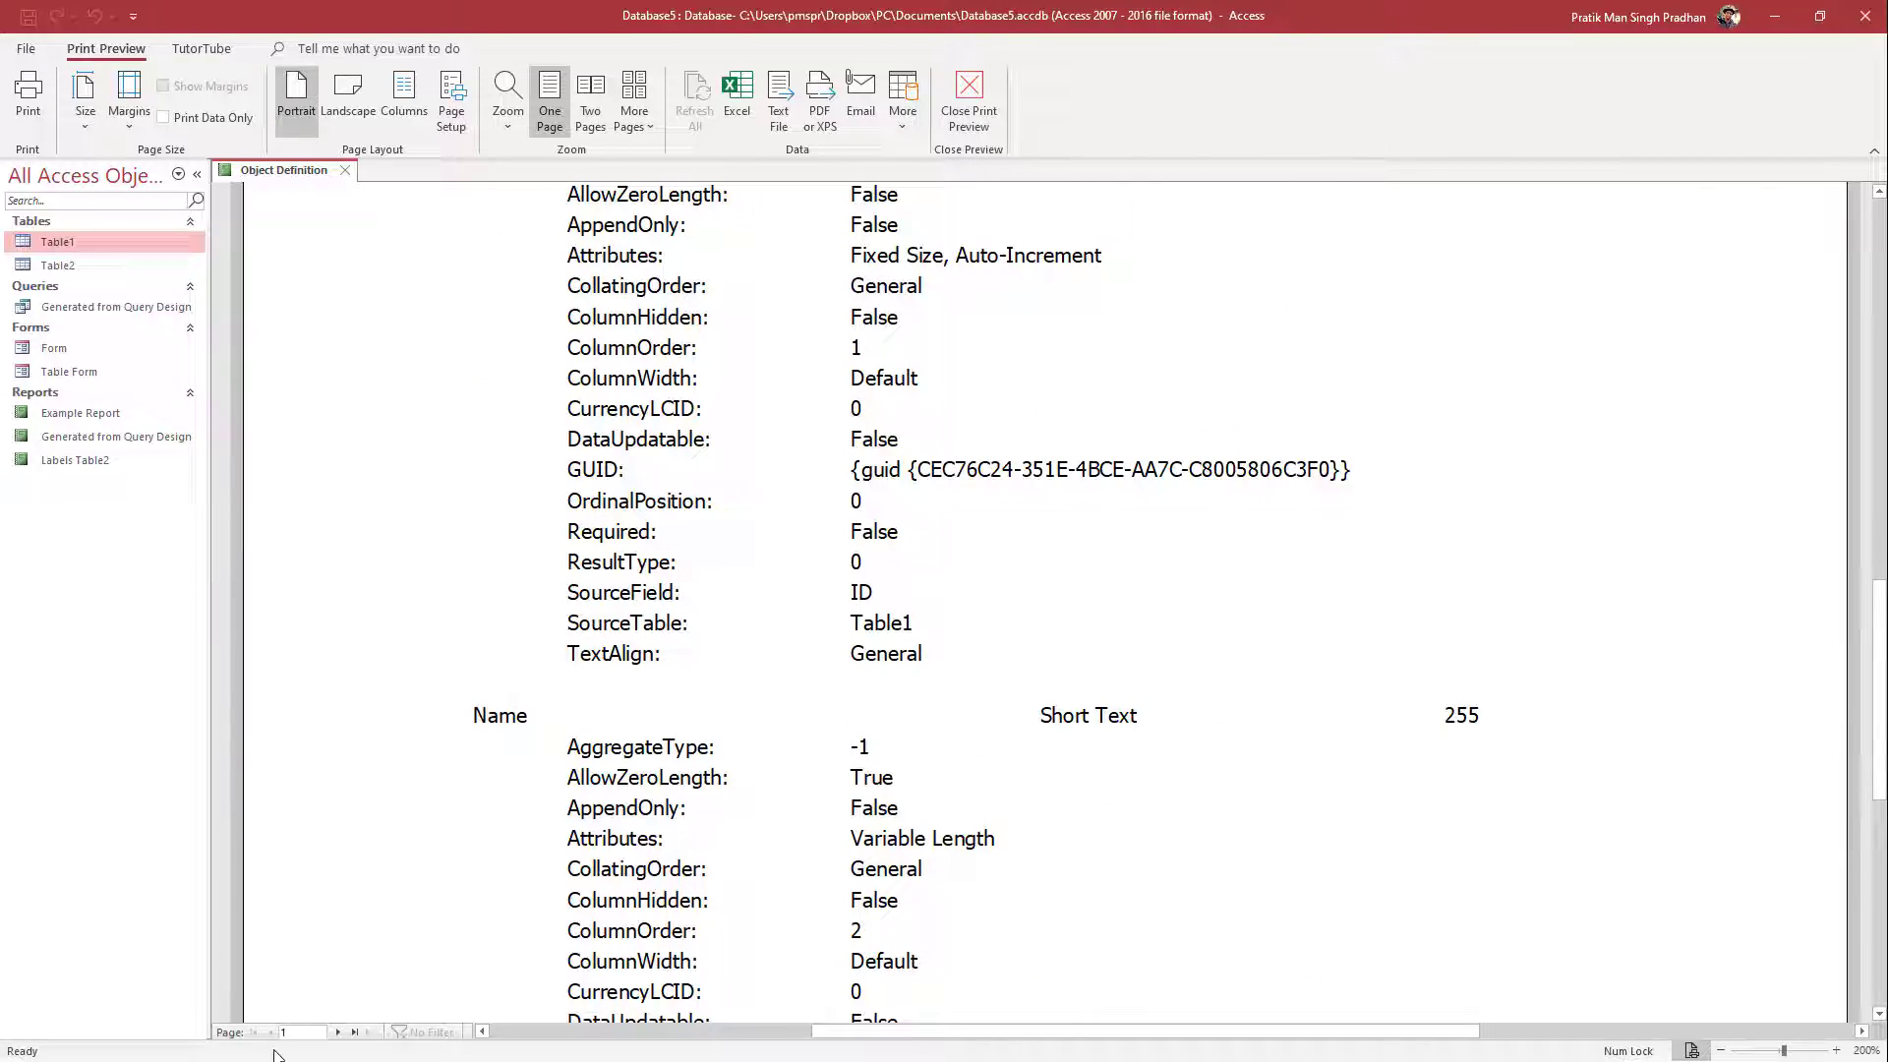
# Step: Page through report pages 2 and 3, then open Table2's datasheet from the navigation pane
pyautogui.click(337, 1030)
pyautogui.scroll(5, 806, 644)
pyautogui.scroll(4, 805, 643)
pyautogui.scroll(4, 717, 526)
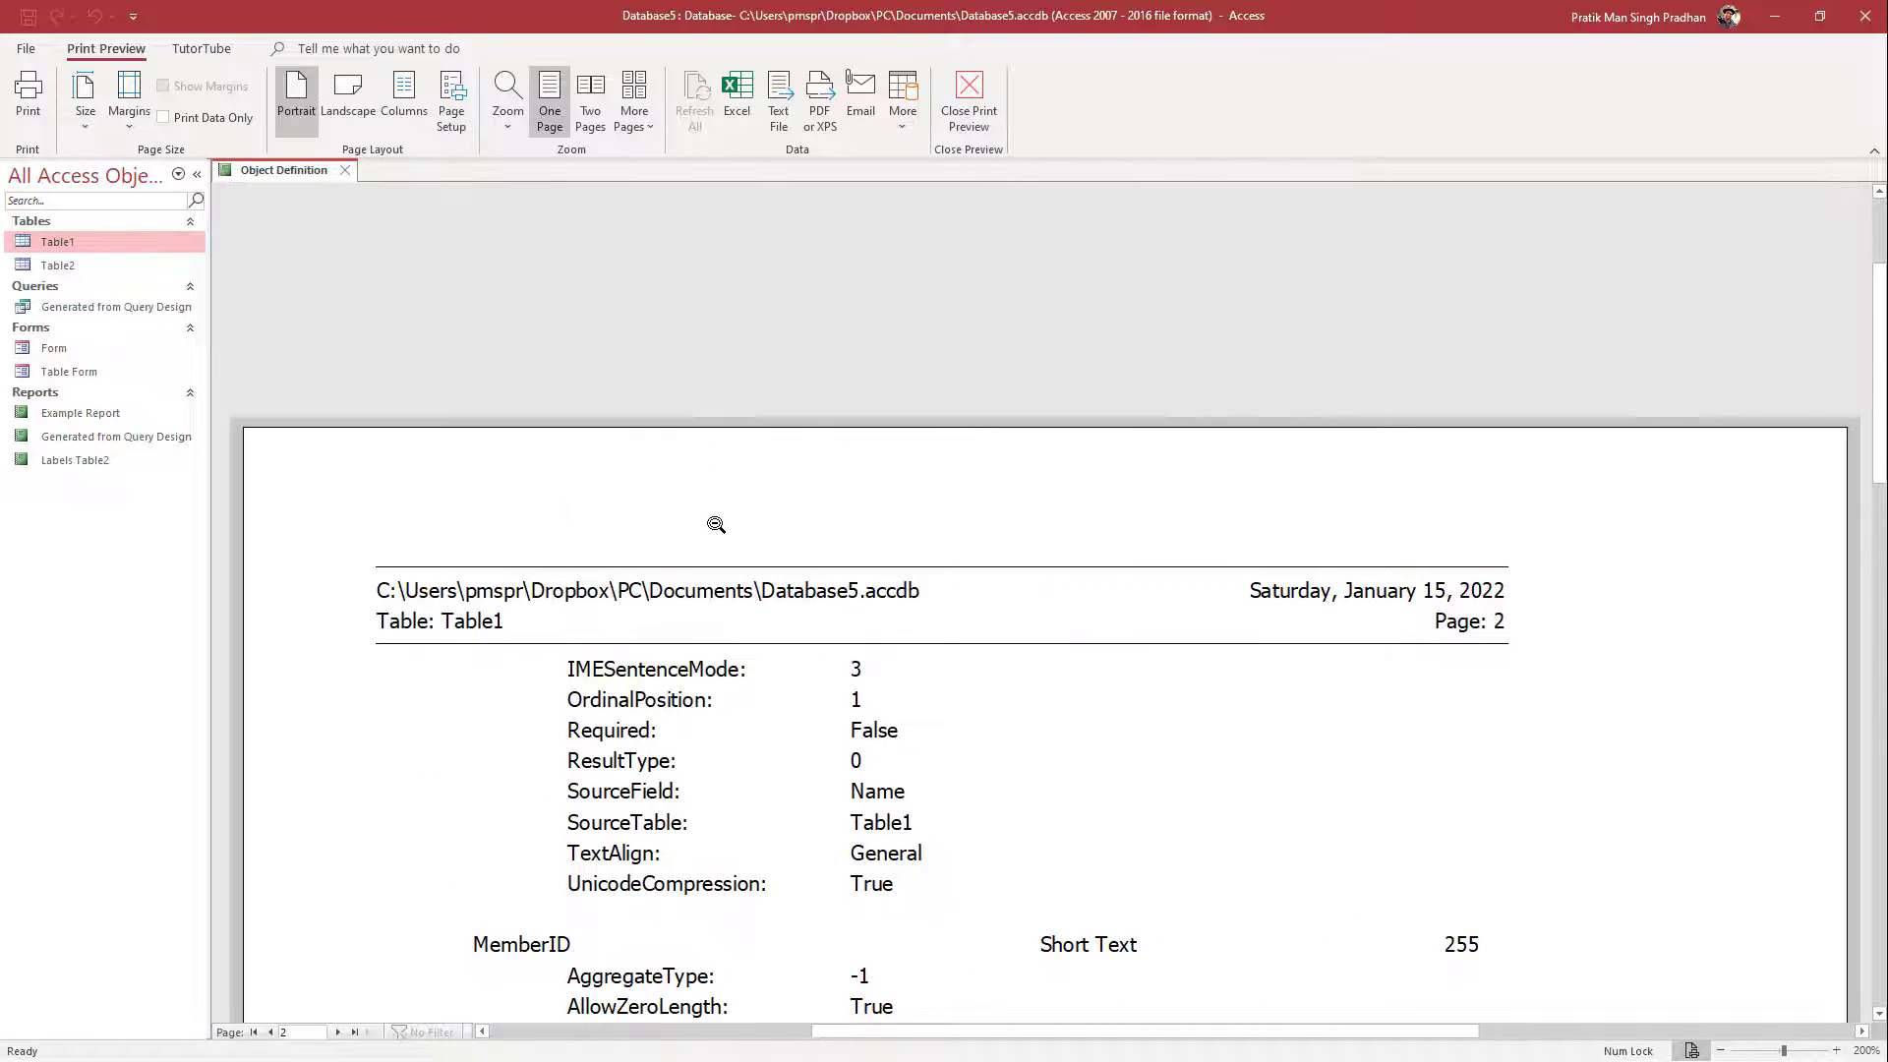
pyautogui.scroll(-1, 738, 531)
pyautogui.scroll(-2, 718, 687)
pyautogui.scroll(-4, 750, 660)
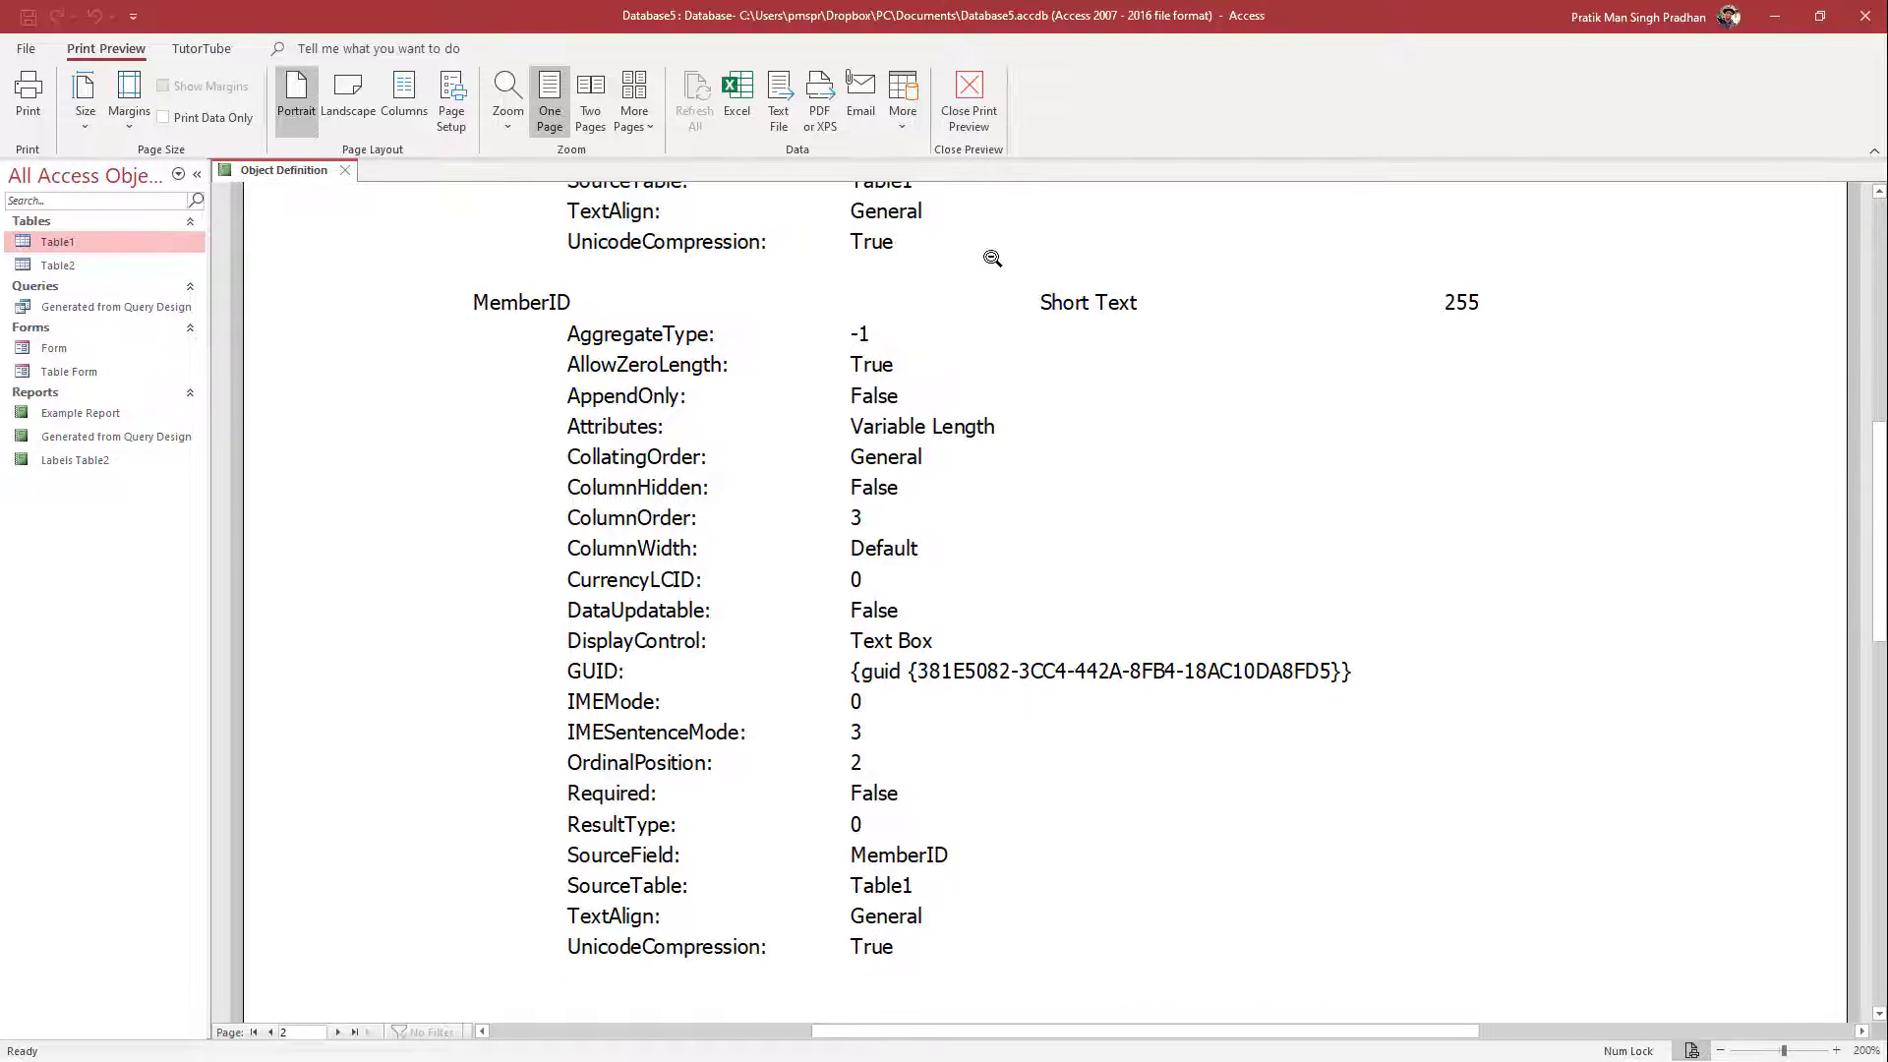
pyautogui.scroll(-4, 953, 752)
pyautogui.scroll(-4, 966, 548)
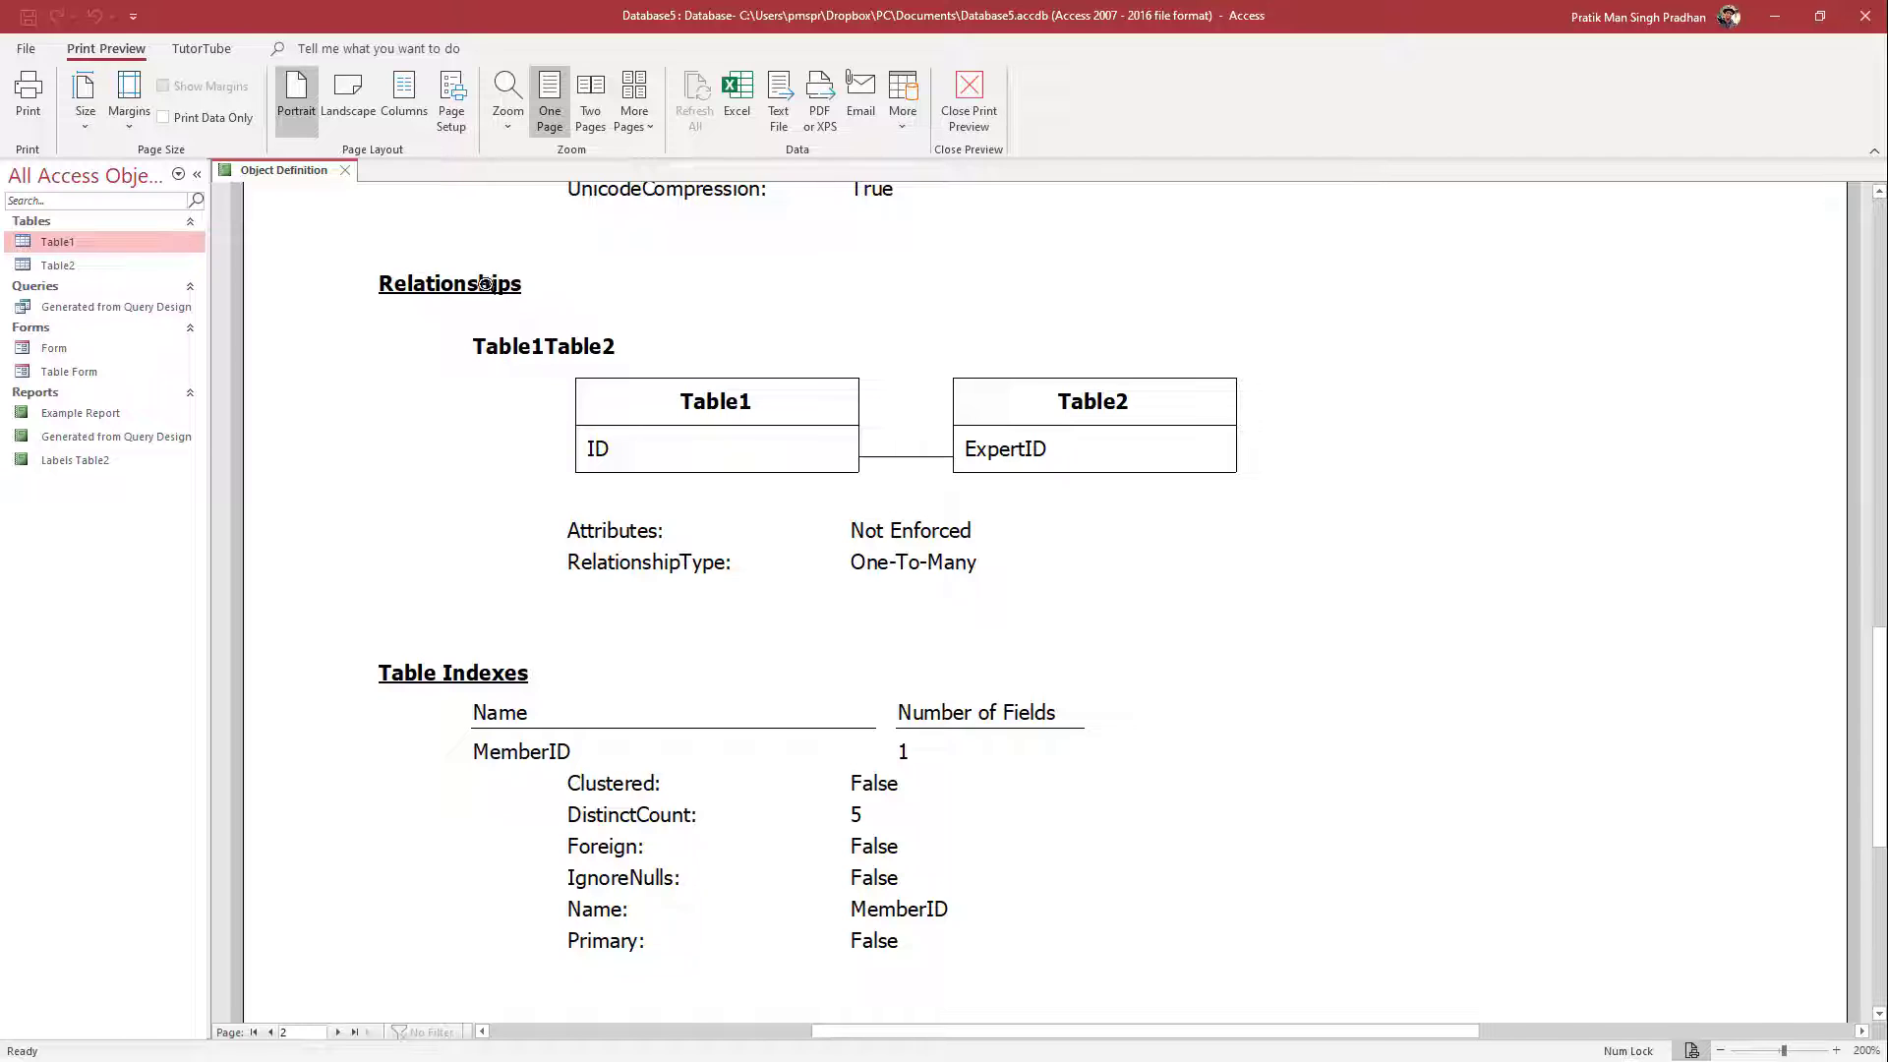
pyautogui.scroll(-5, 793, 642)
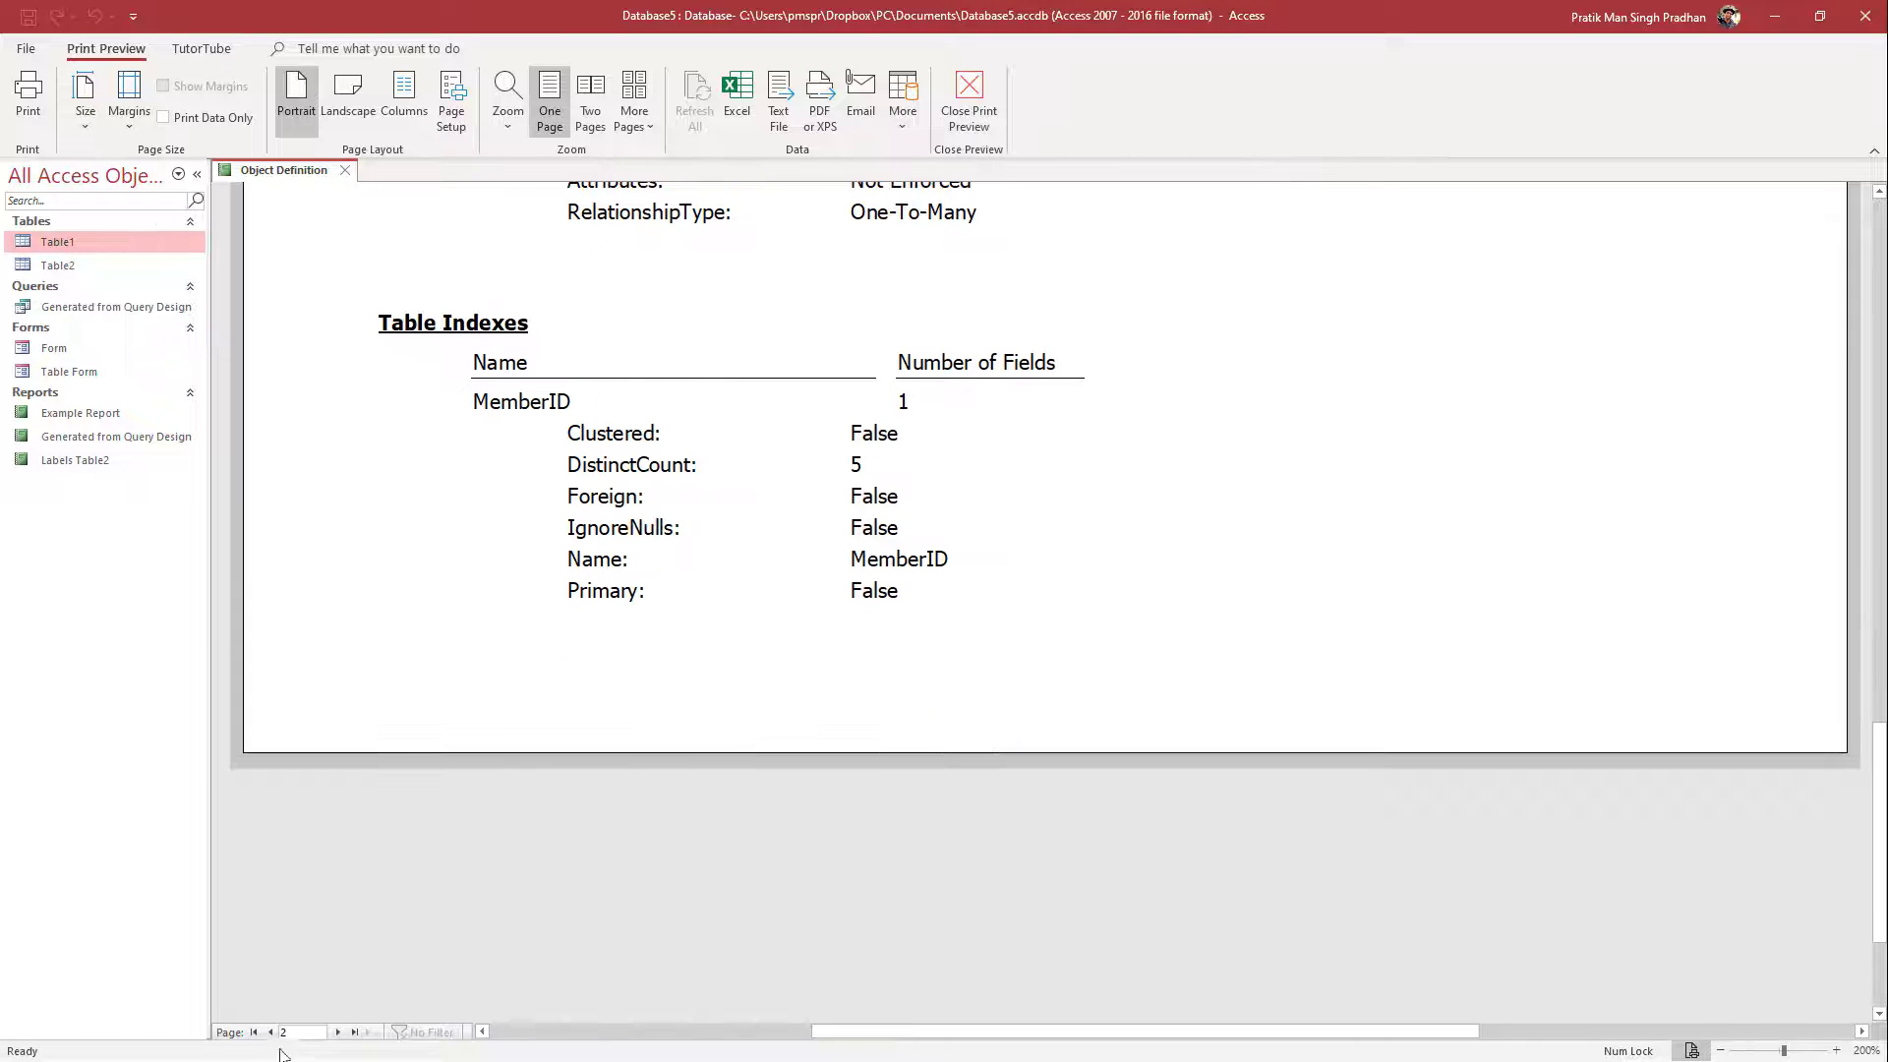
pyautogui.click(340, 1031)
pyautogui.scroll(3, 819, 634)
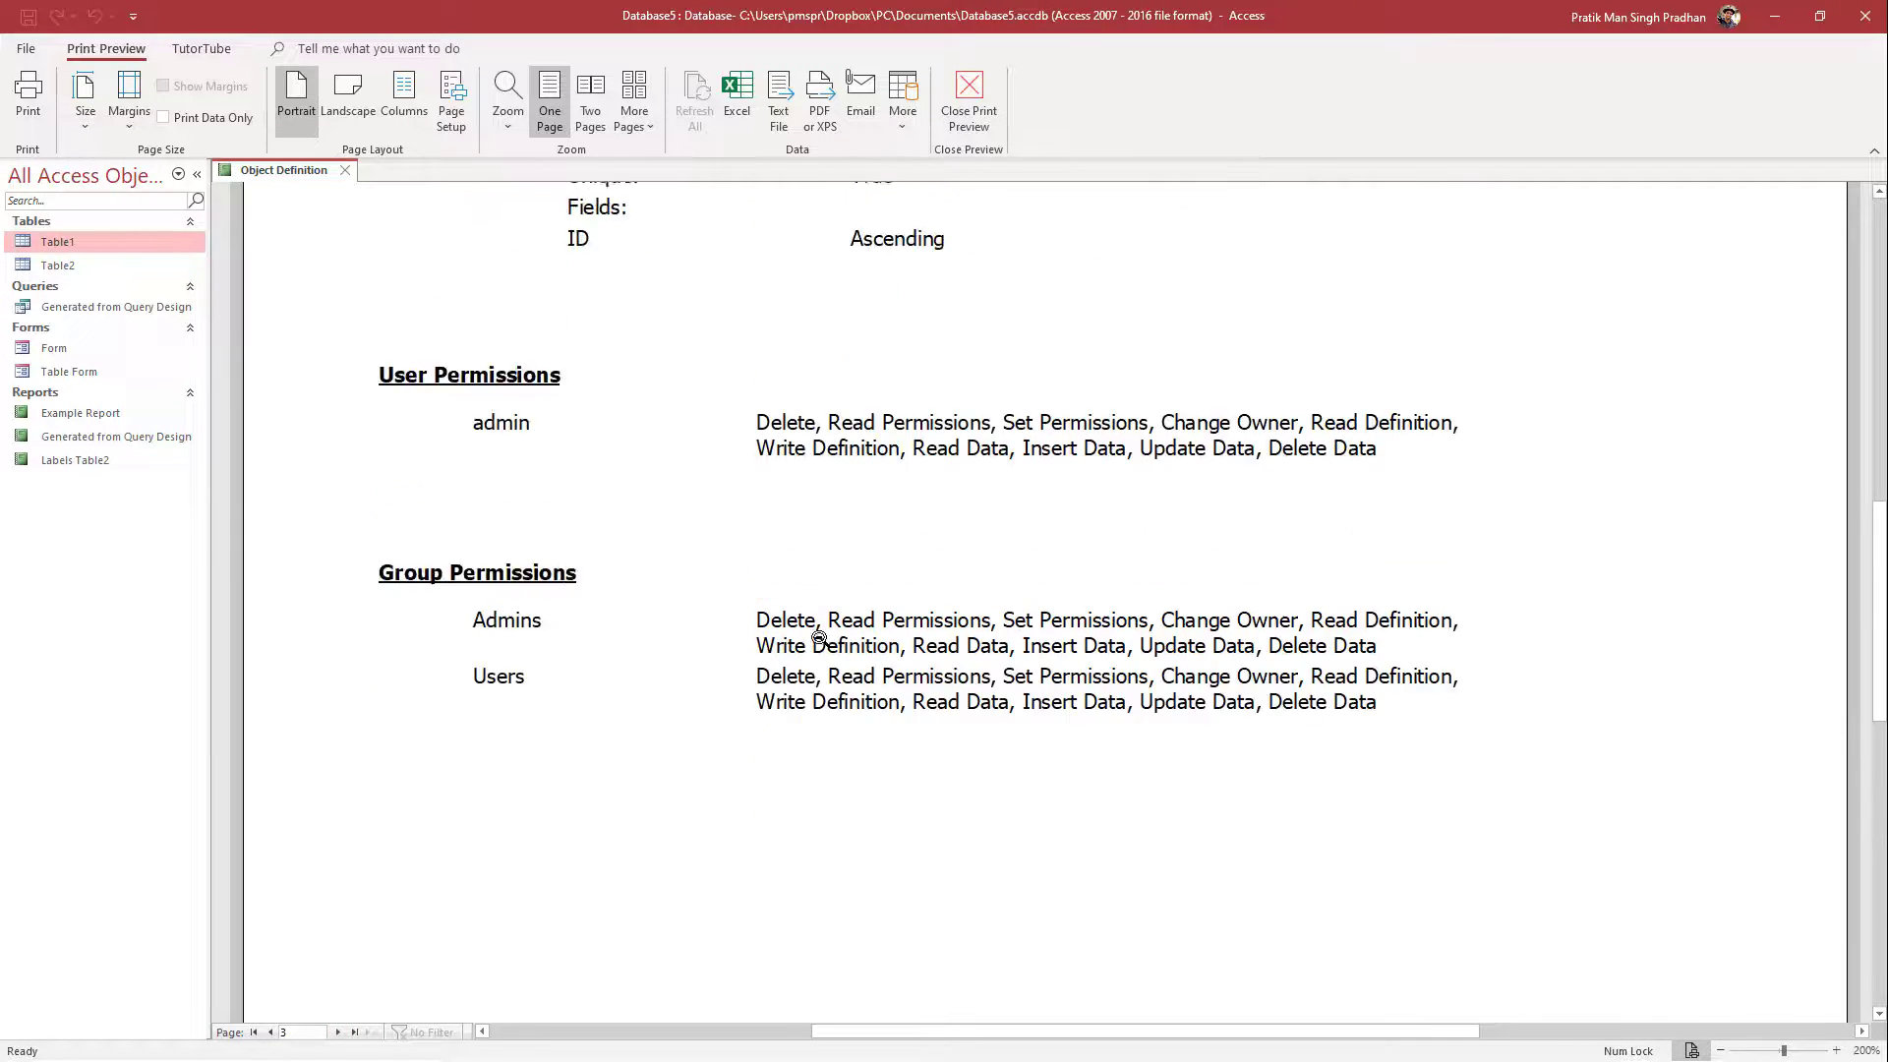
pyautogui.scroll(3, 818, 635)
pyautogui.scroll(2, 812, 632)
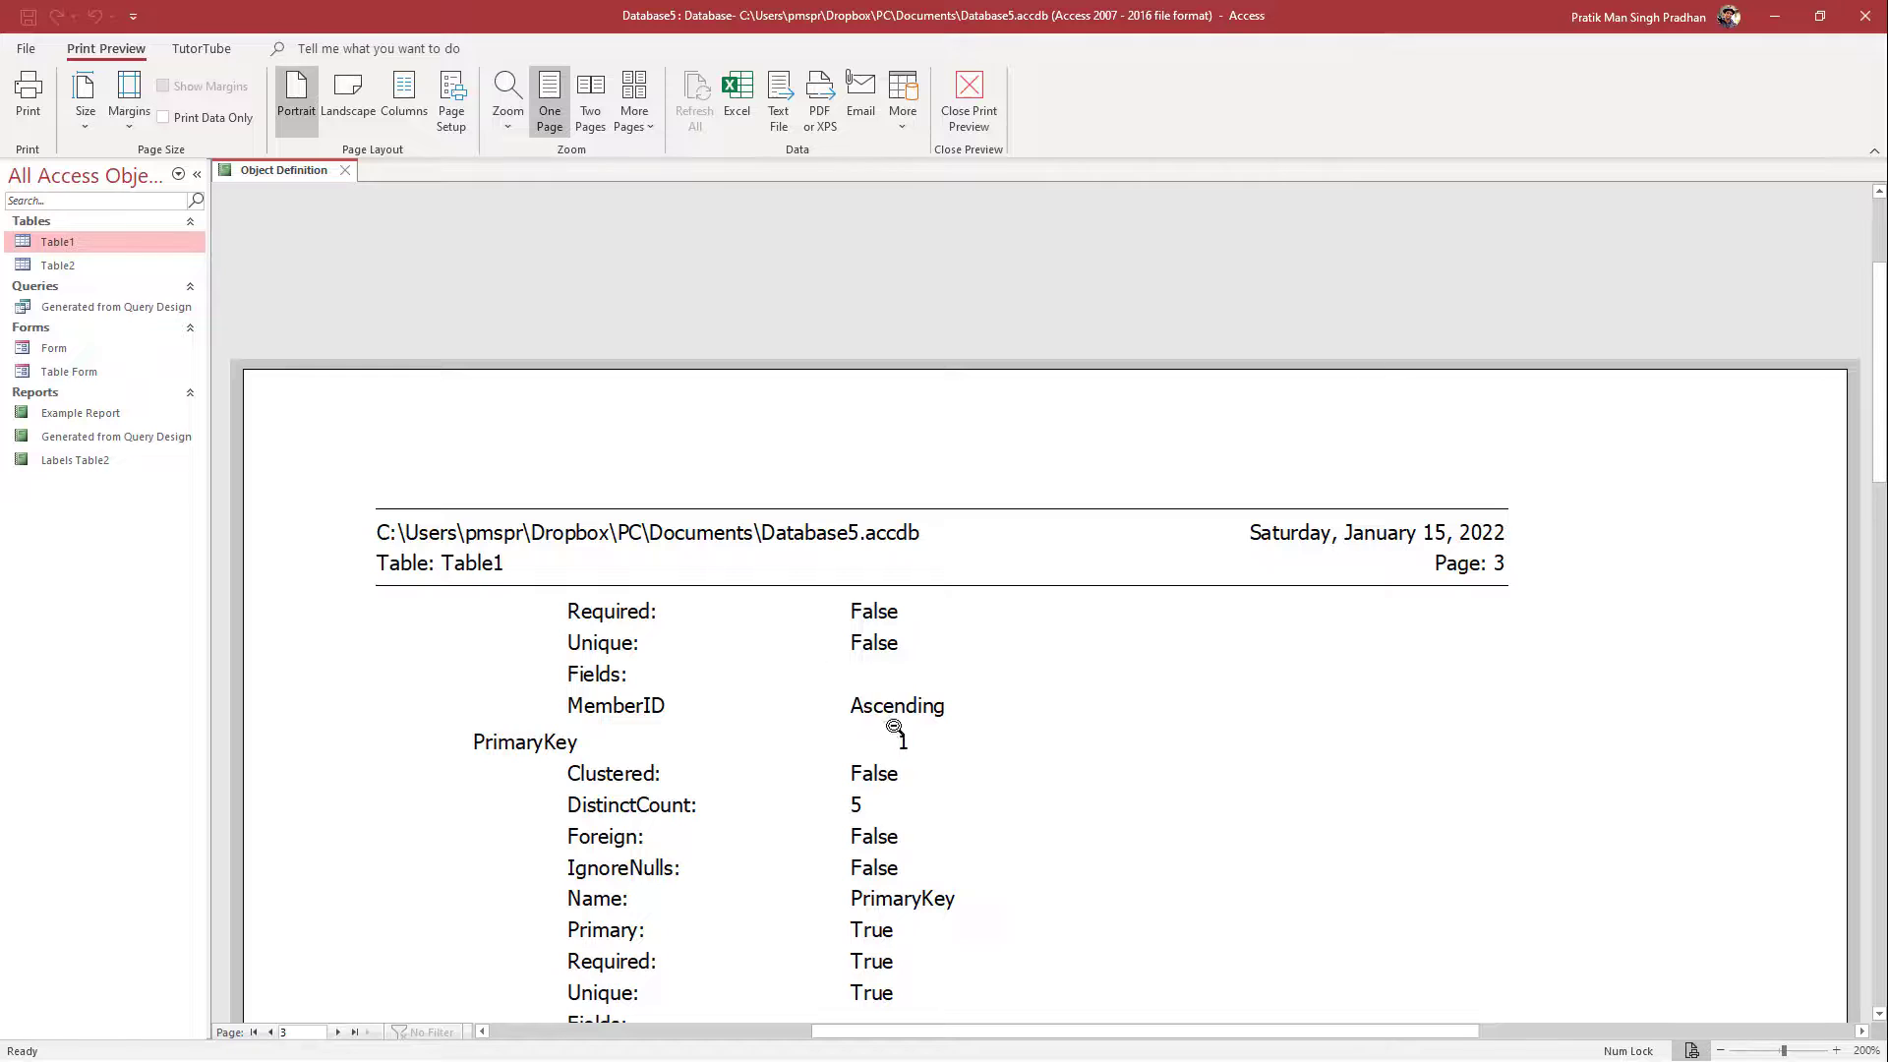
pyautogui.scroll(-5, 895, 725)
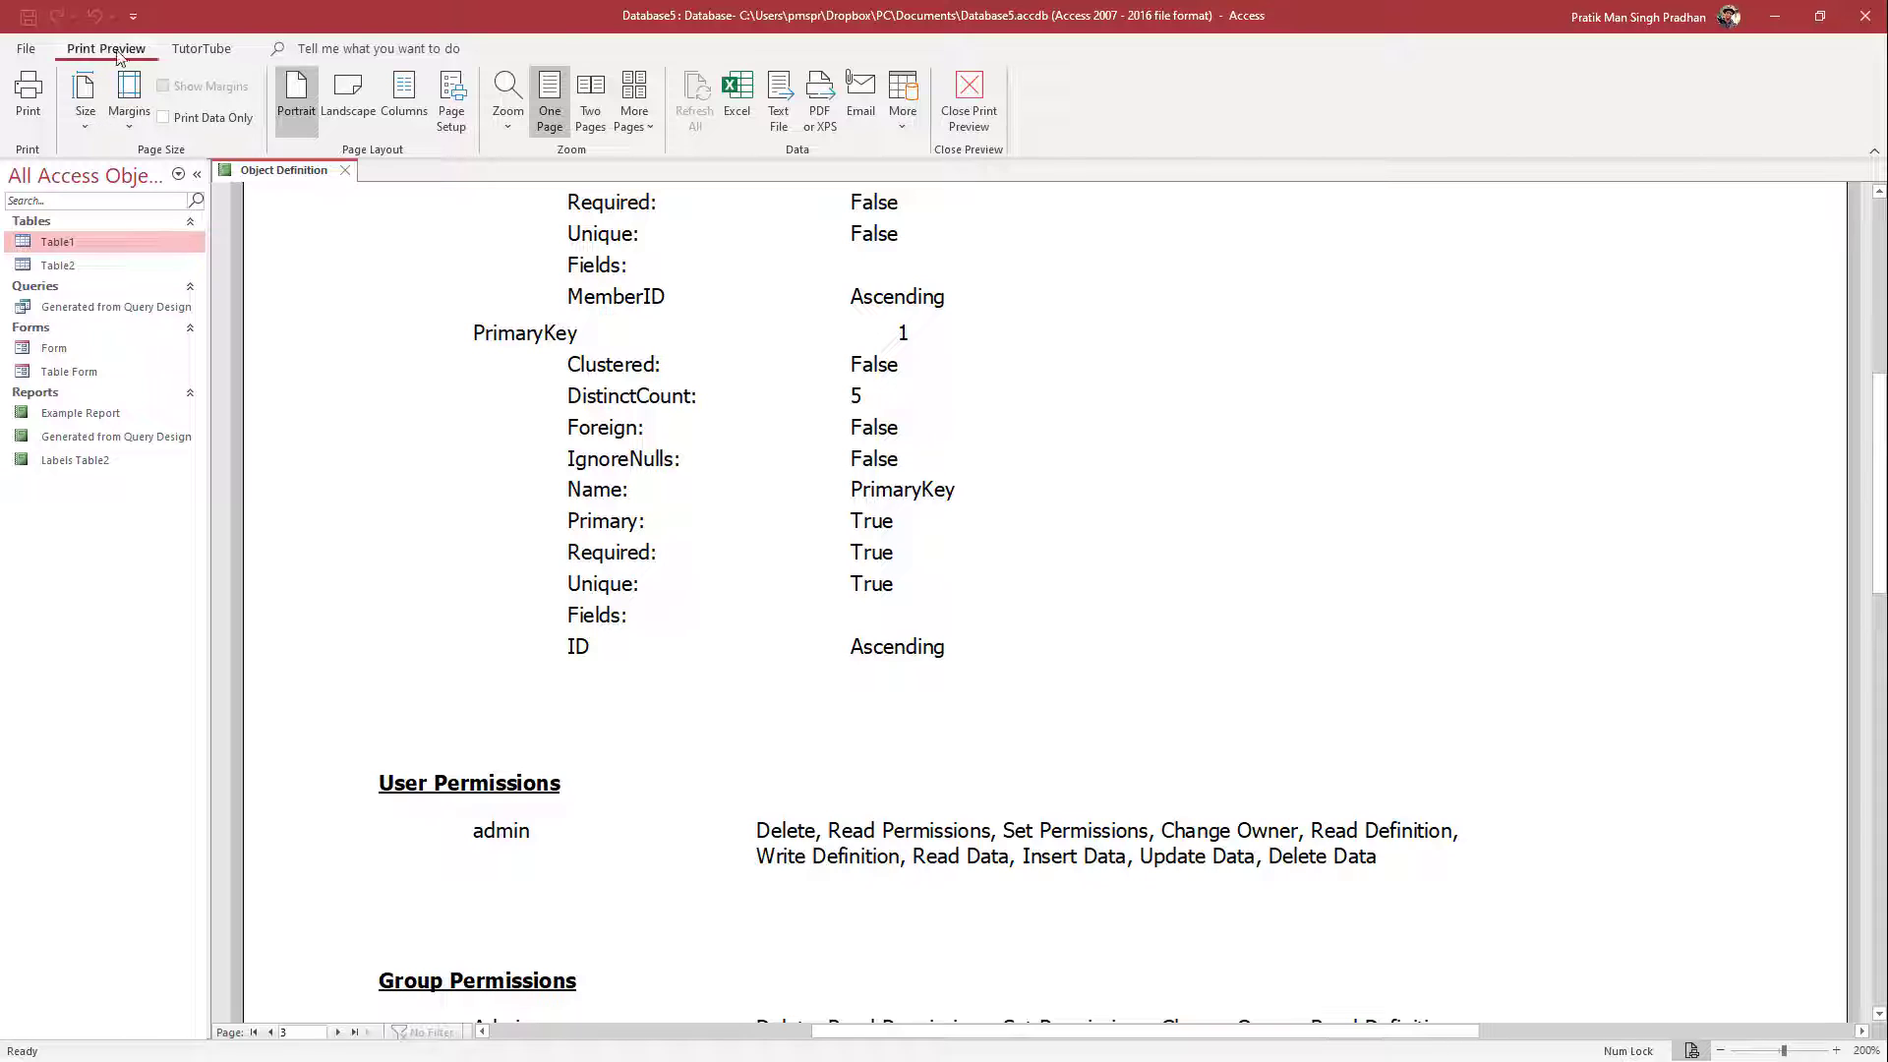
pyautogui.click(30, 49)
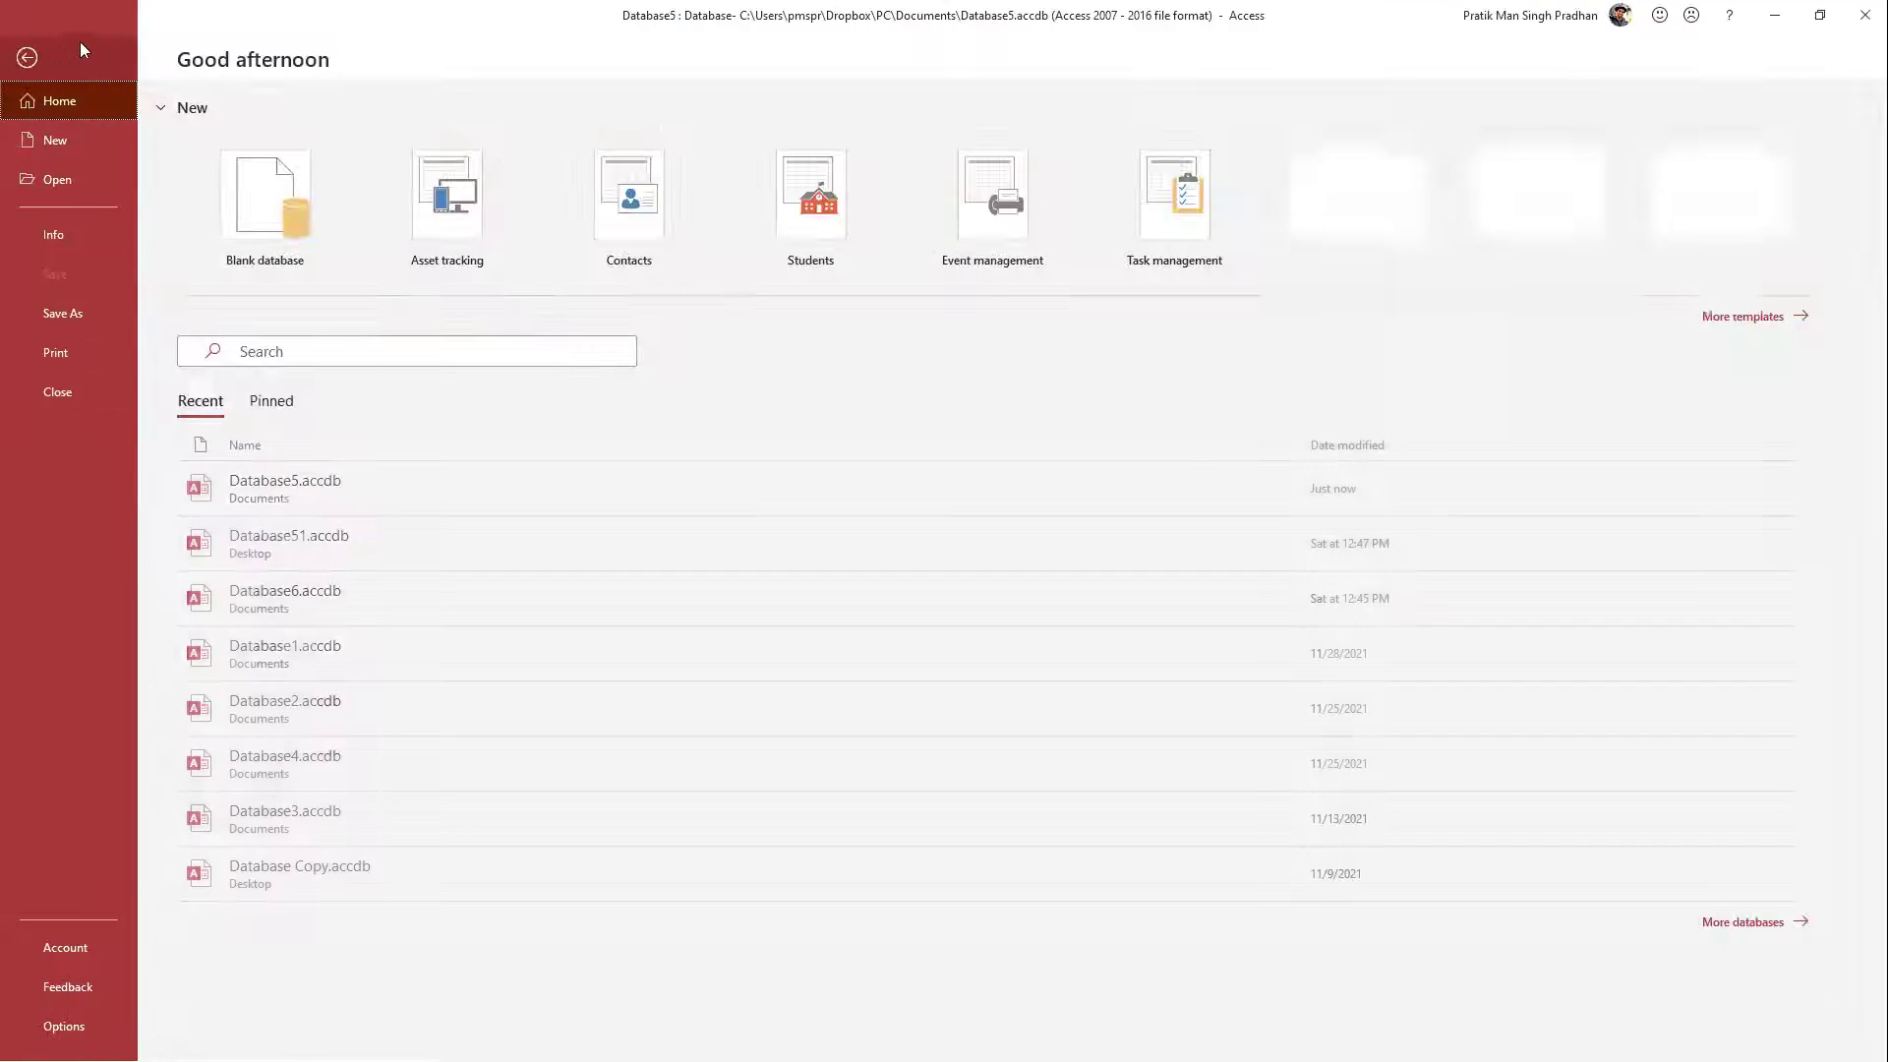
pyautogui.doubleClick(57, 265)
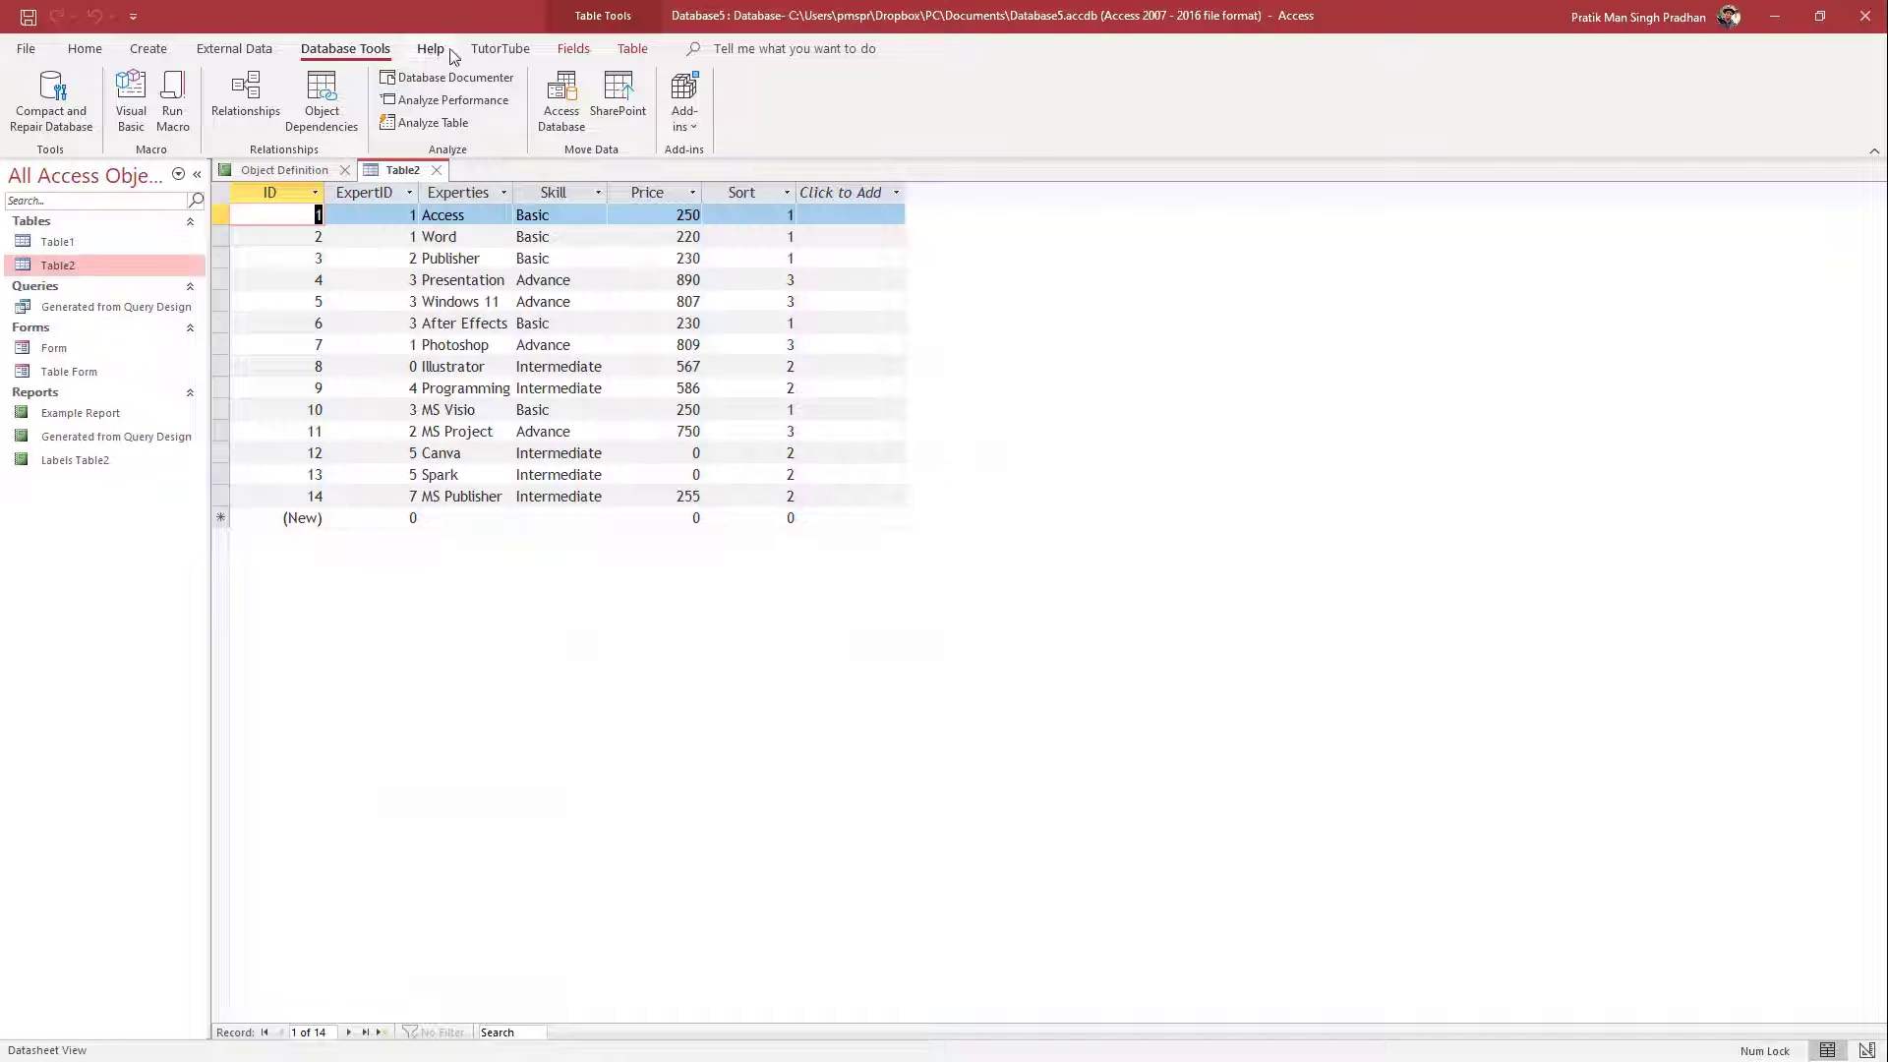
pyautogui.click(414, 85)
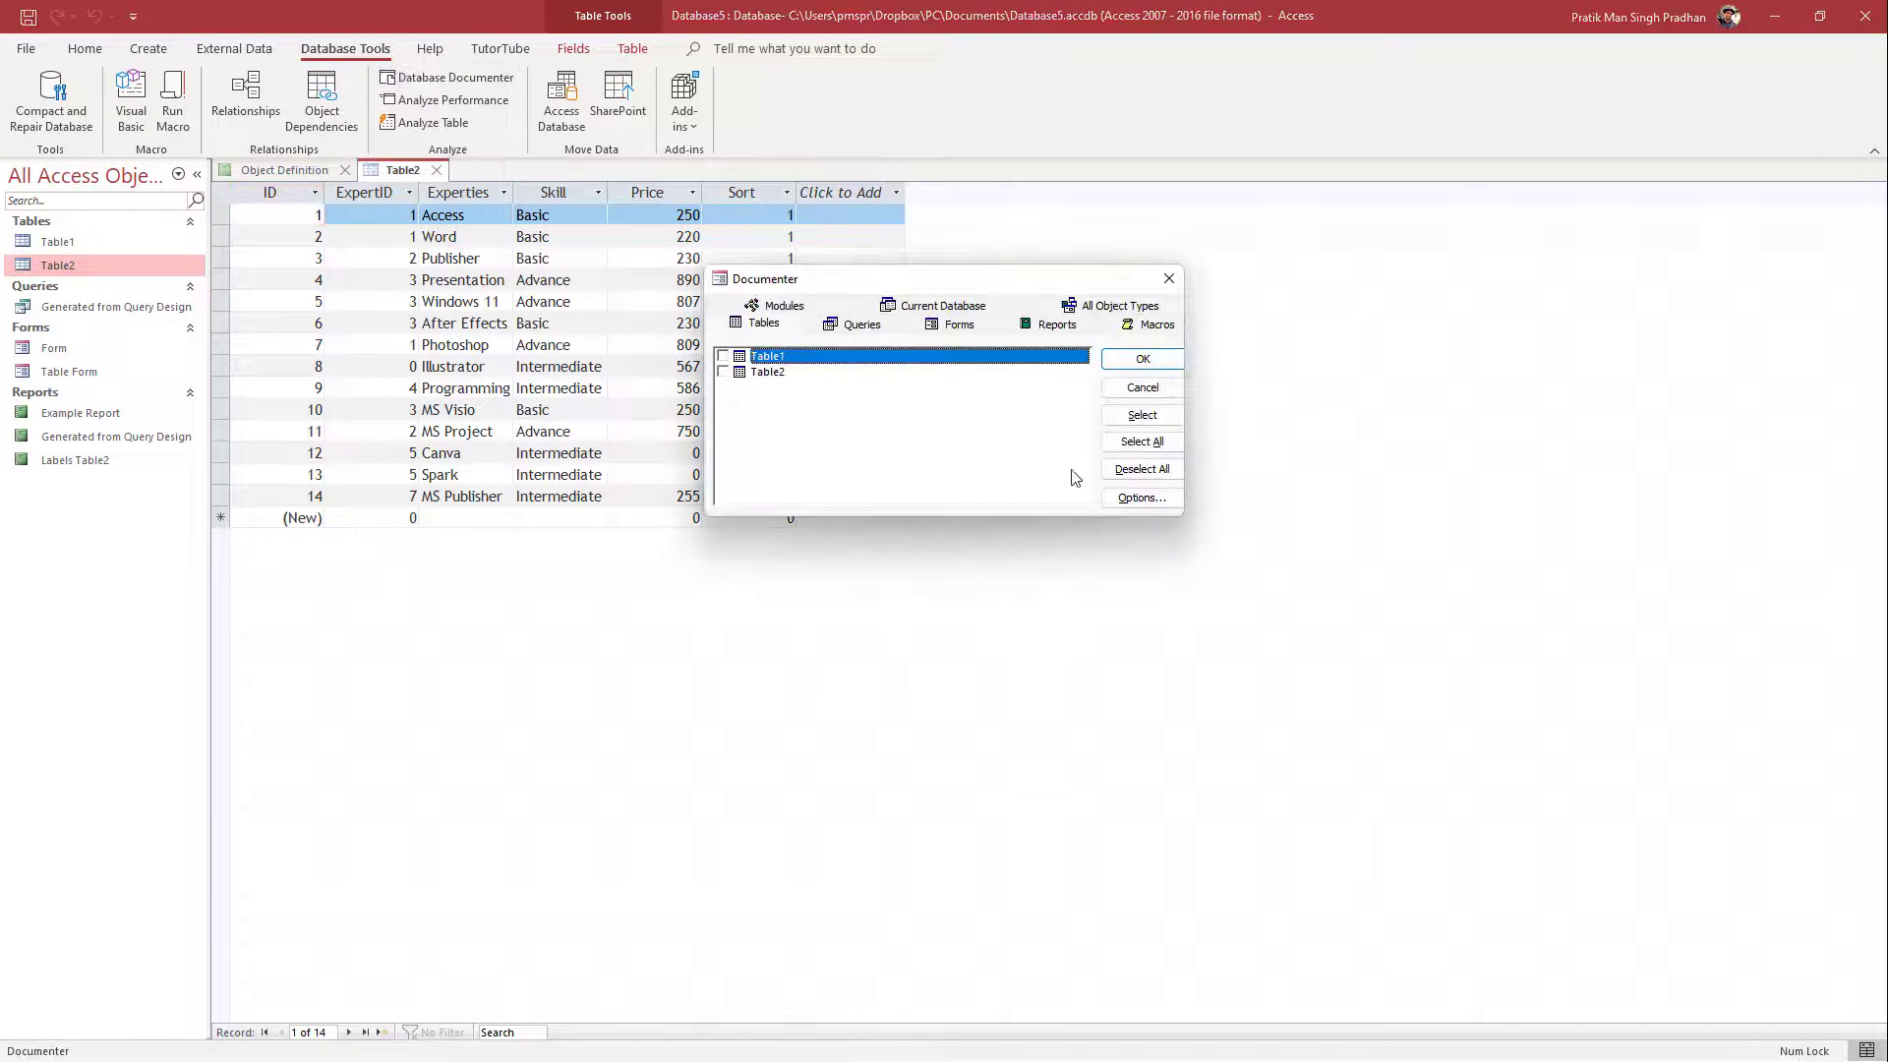
pyautogui.click(1169, 278)
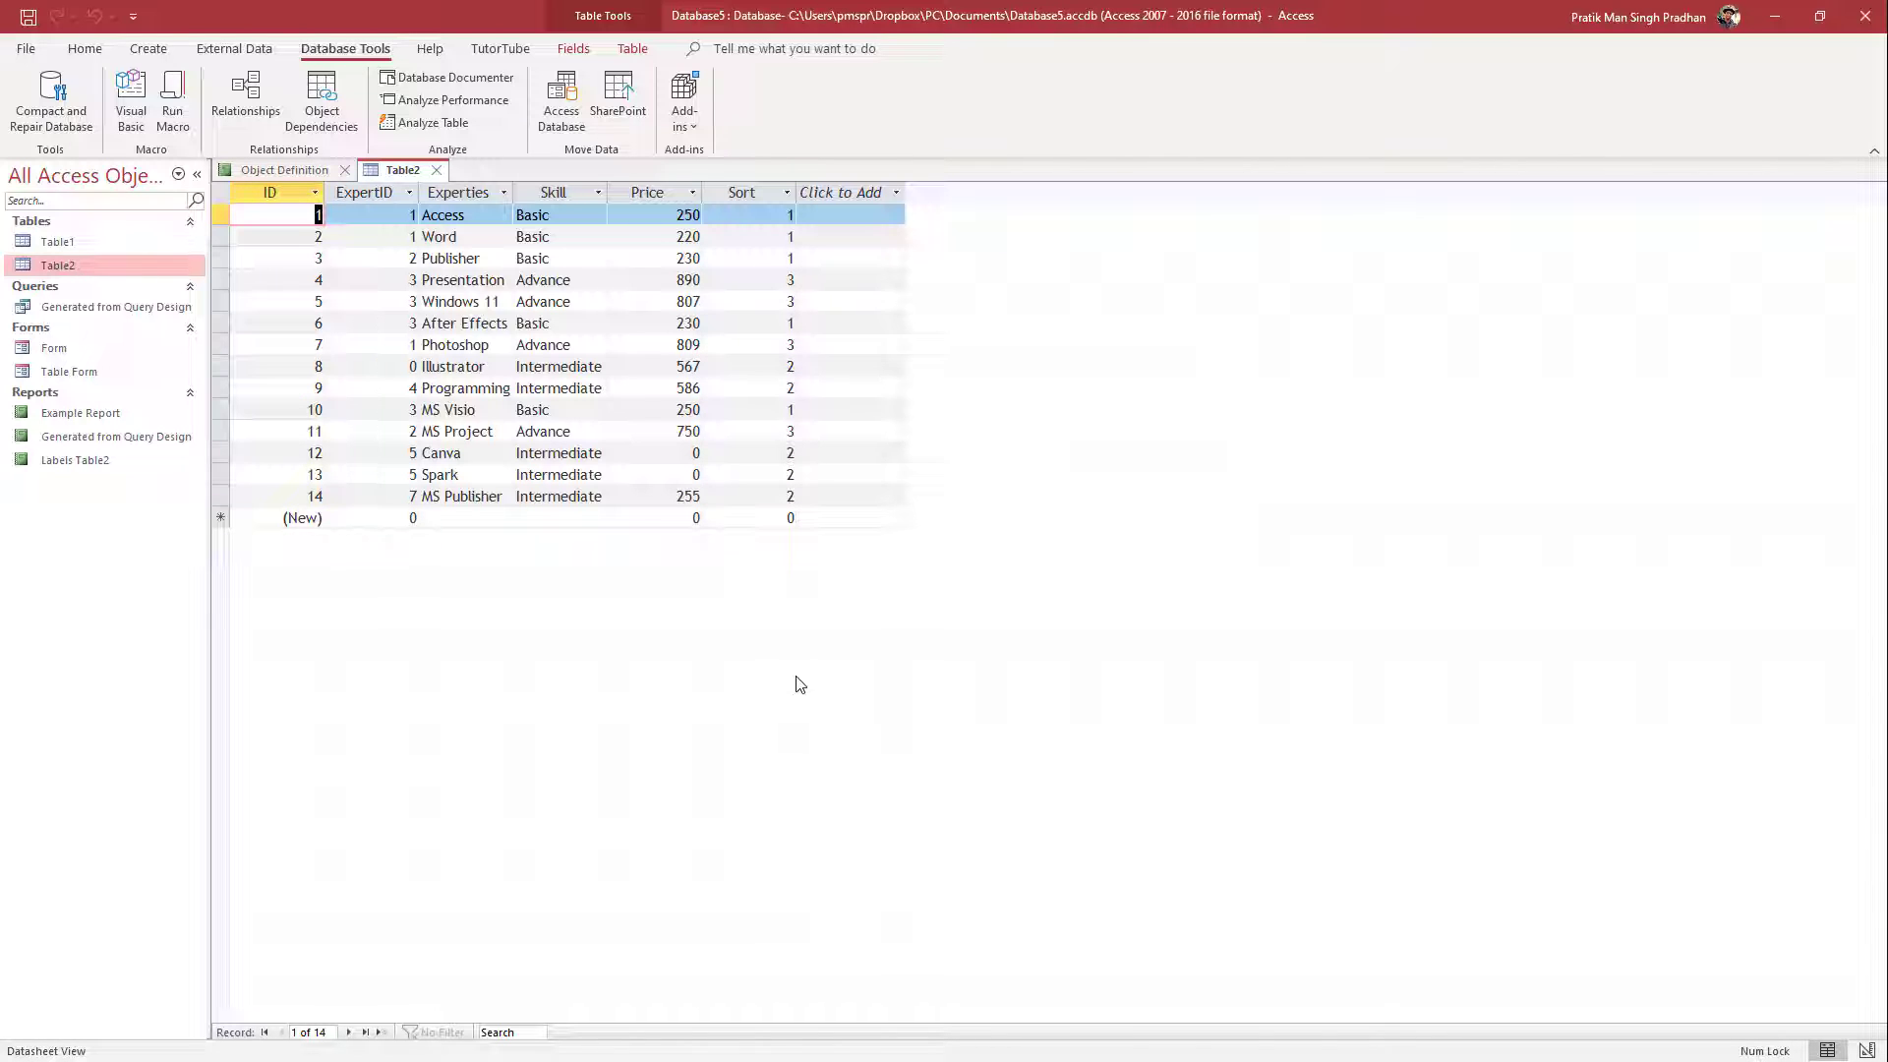